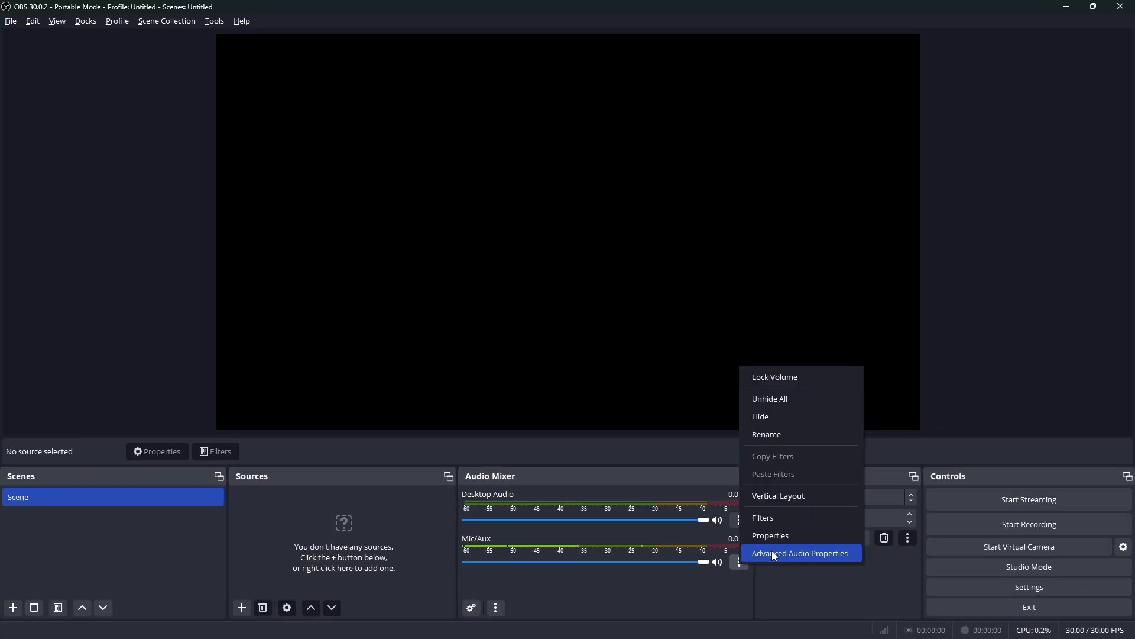
# Disable the global Desktop Audio and Mic/Auxiliary Audio devices in the audio settings
pyautogui.click(10, 21)
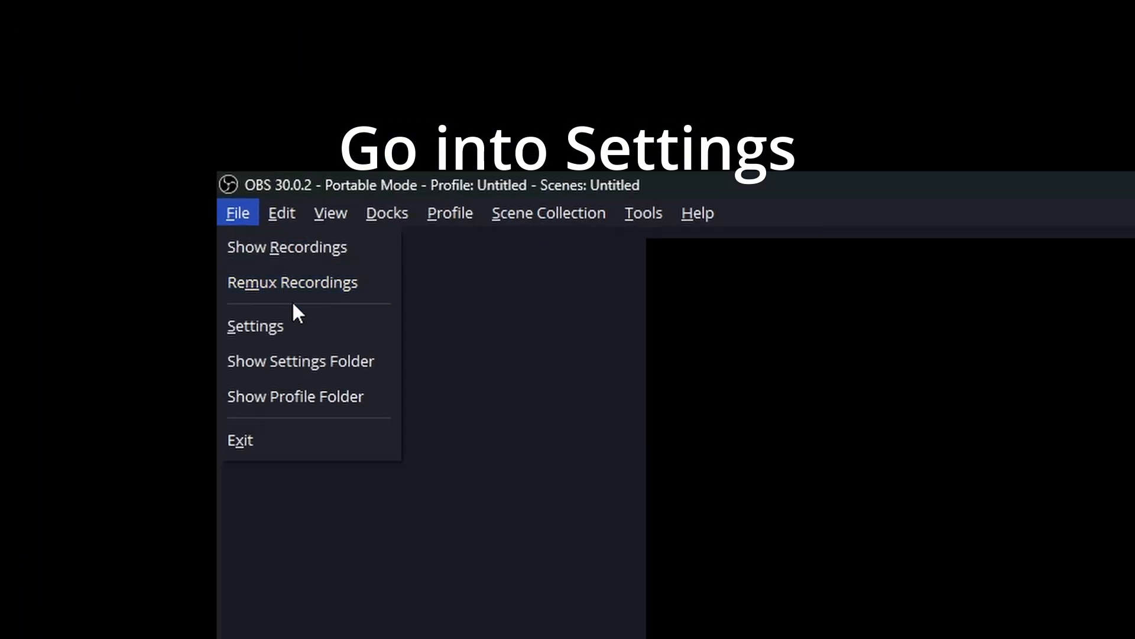
pyautogui.click(36, 77)
pyautogui.click(723, 294)
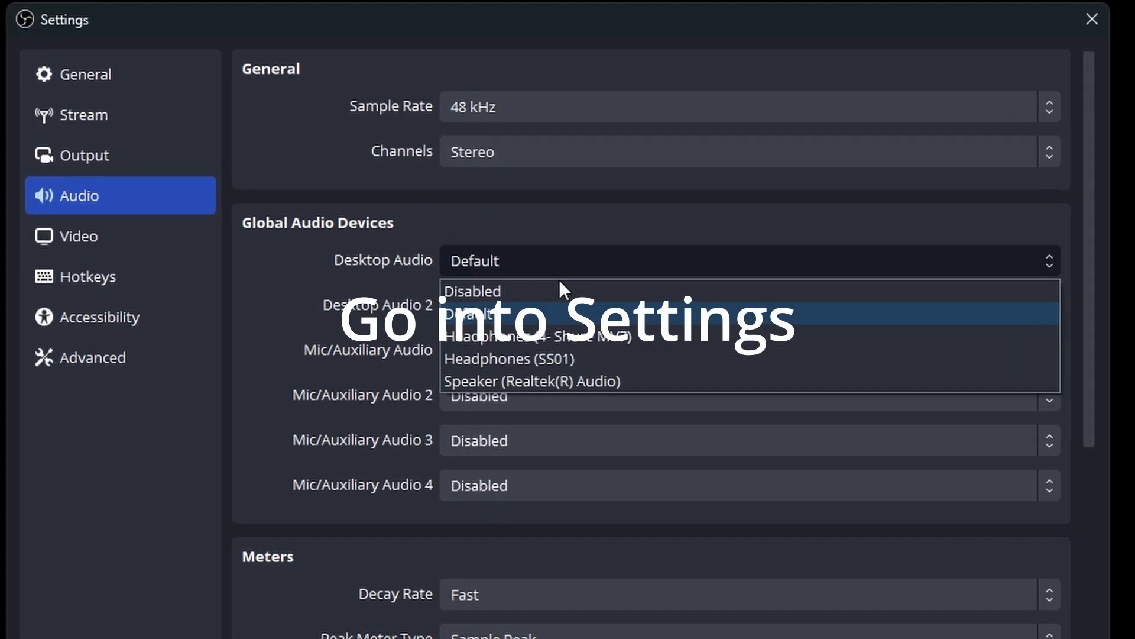
pyautogui.click(708, 316)
pyautogui.click(709, 325)
pyautogui.click(535, 308)
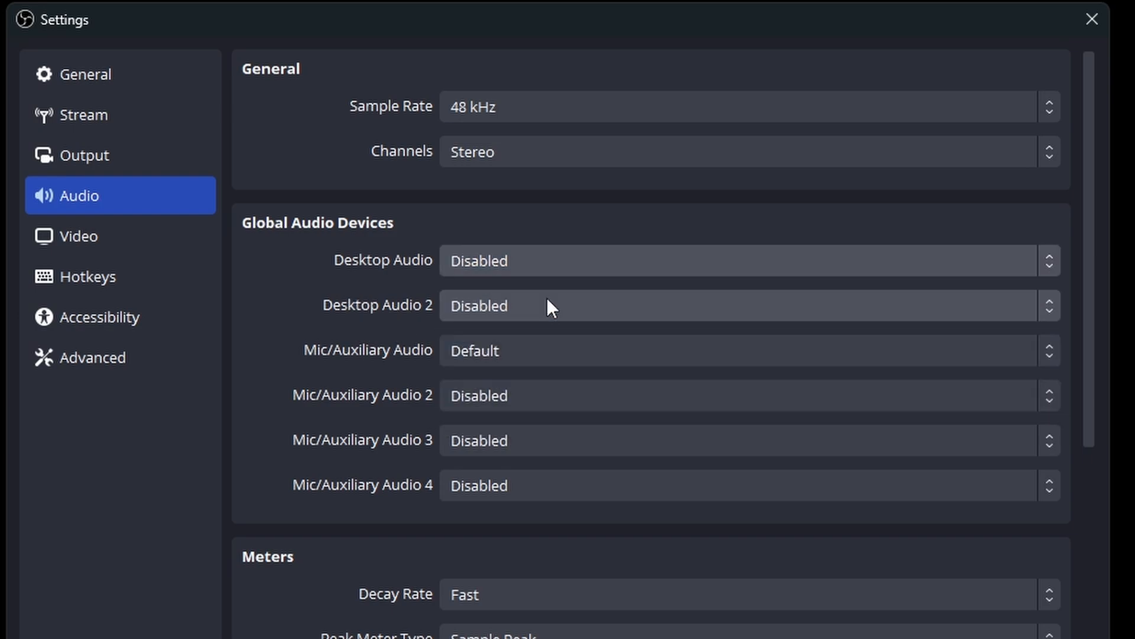
pyautogui.click(546, 350)
pyautogui.click(562, 380)
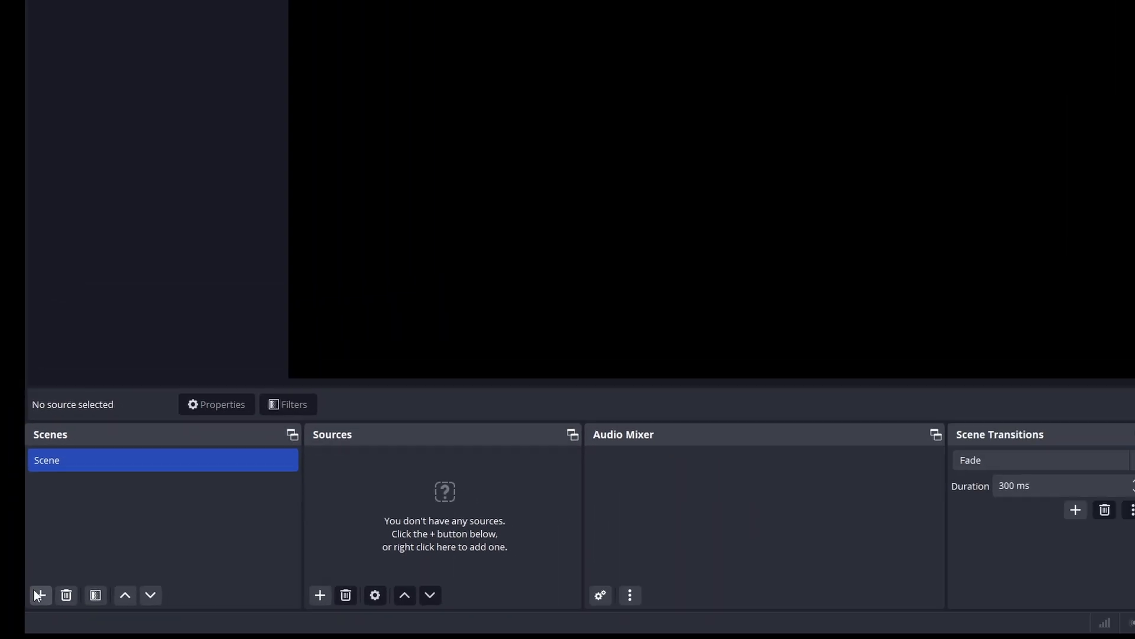
# Add a new scene named "Gameplay"
pyautogui.click(13, 607)
pyautogui.write('Gameplay')
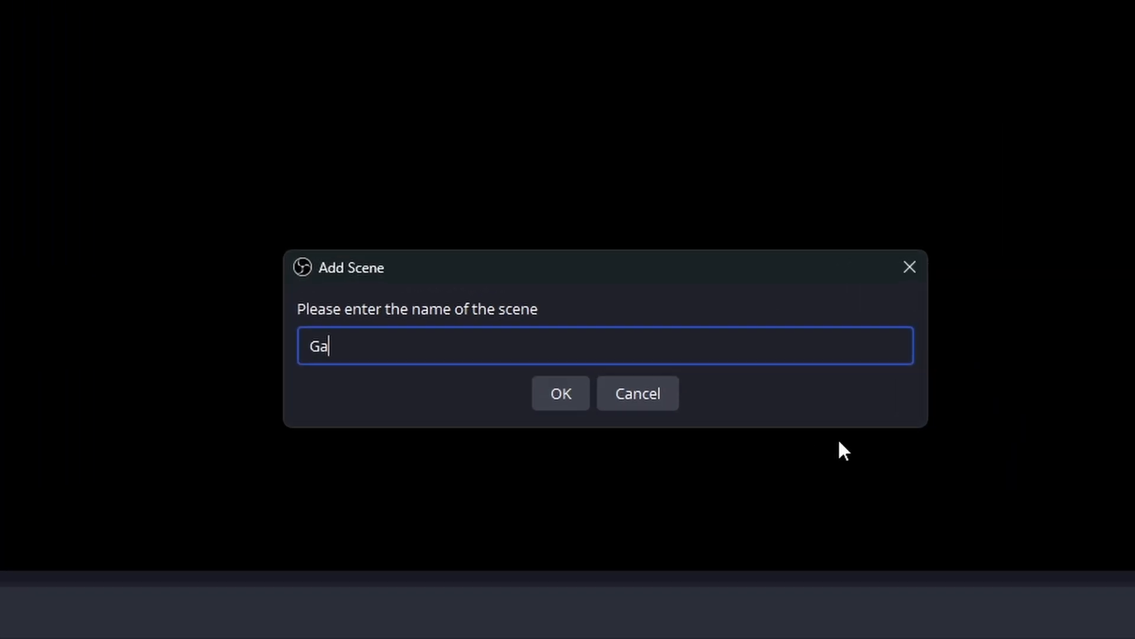
pyautogui.press('Return')
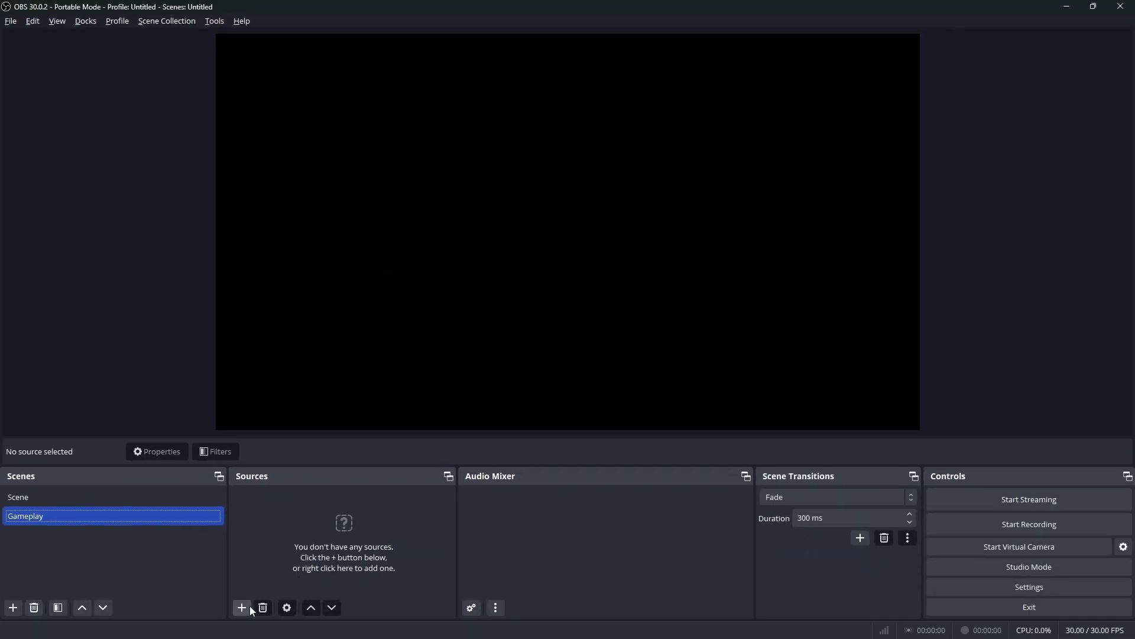
# Add an Application Audio Capture (BETA) source to the Gameplay scene, keeping its default name and properties
pyautogui.click(249, 607)
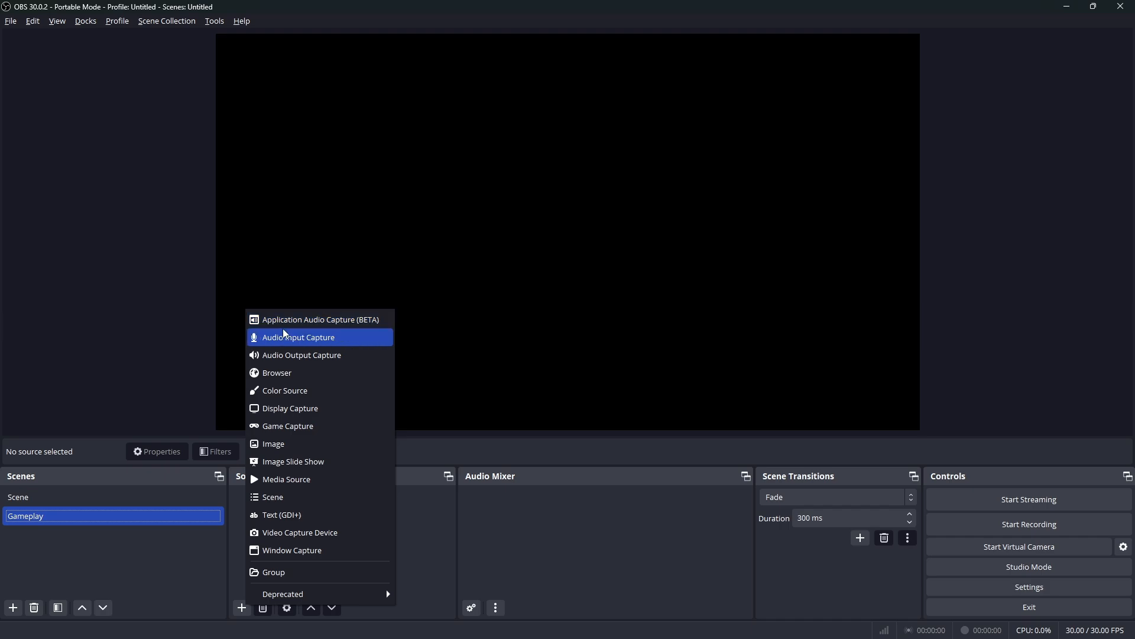
pyautogui.click(296, 320)
pyautogui.press('Return')
pyautogui.click(747, 475)
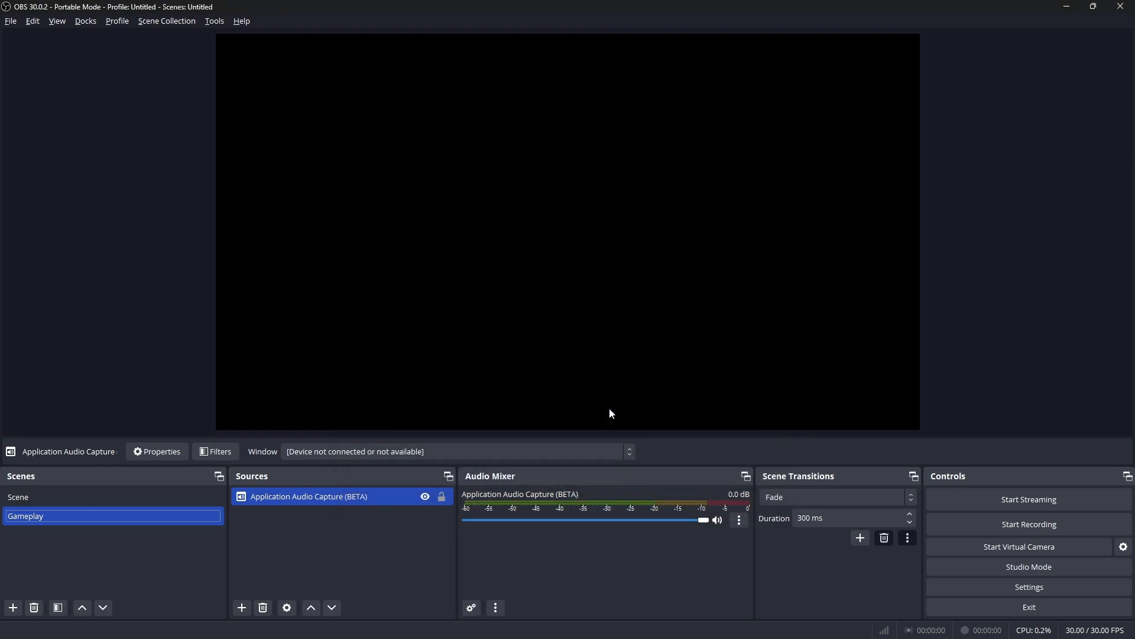
# Add an Audio Input Capture source named "Boommic" that uses the device Microphone (4- Shure MV7)
pyautogui.click(242, 608)
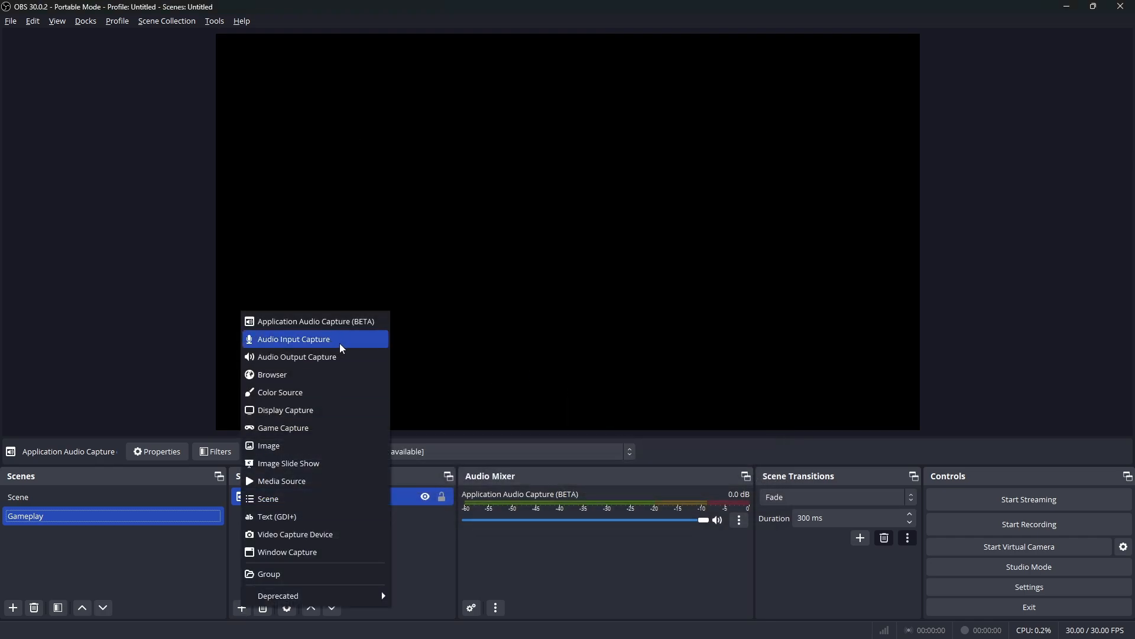
pyautogui.click(350, 343)
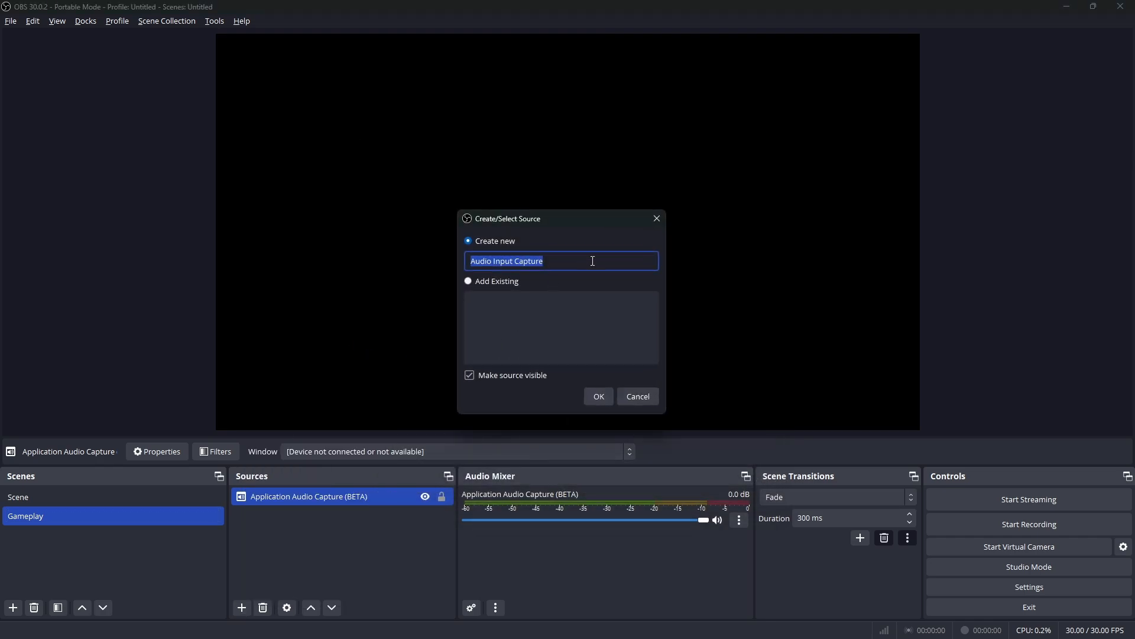
pyautogui.write('Boommic')
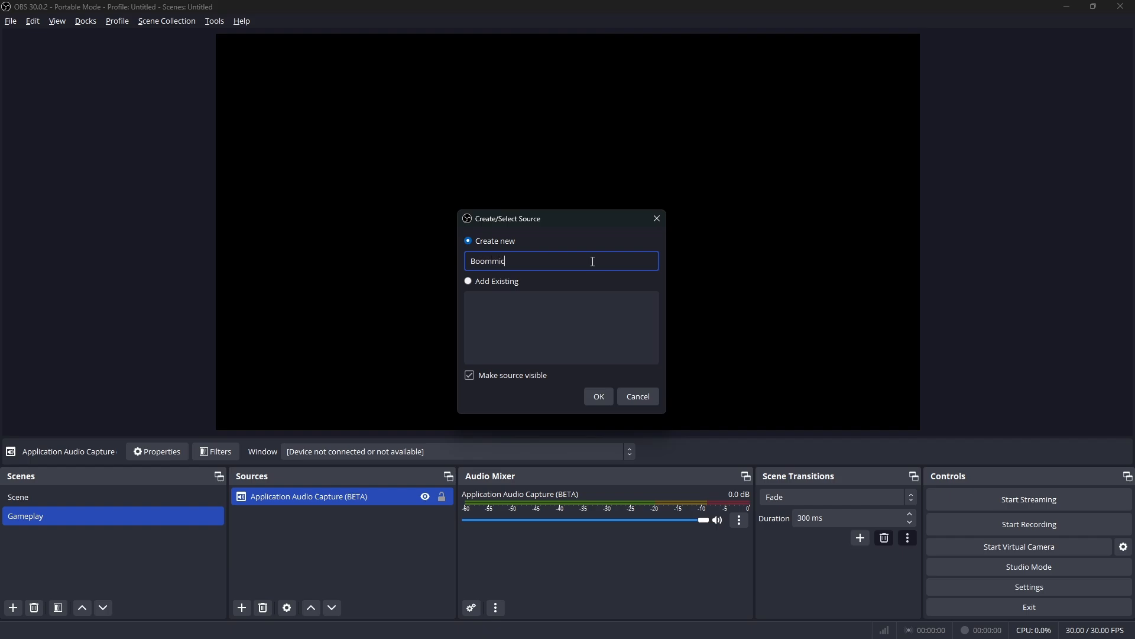
pyautogui.press('Return')
pyautogui.click(473, 174)
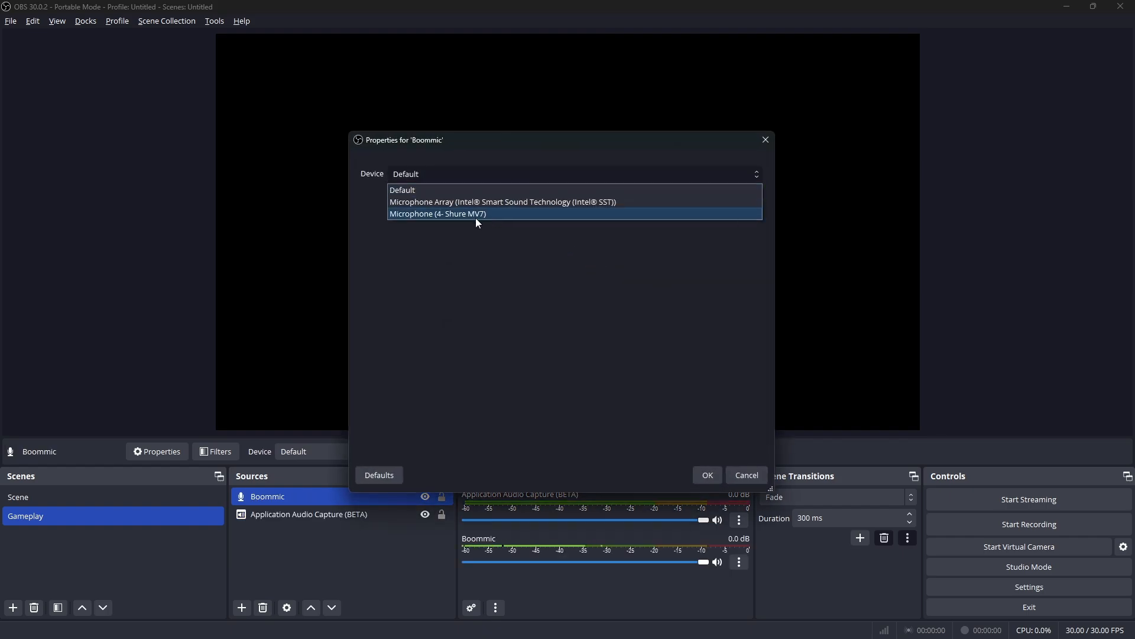
pyautogui.click(498, 215)
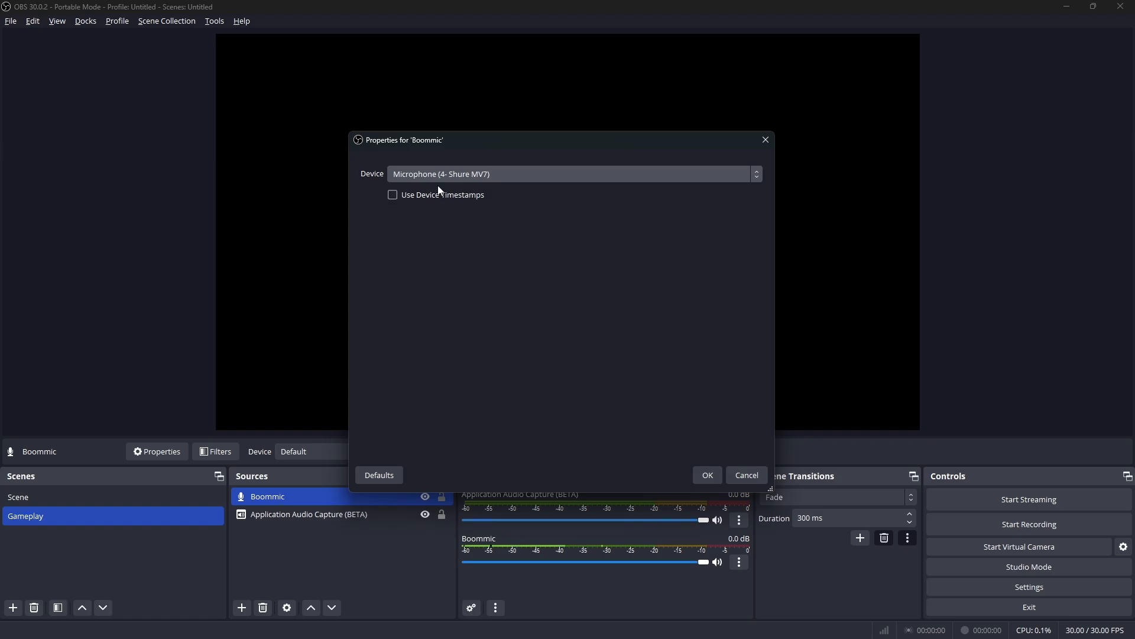
pyautogui.click(708, 477)
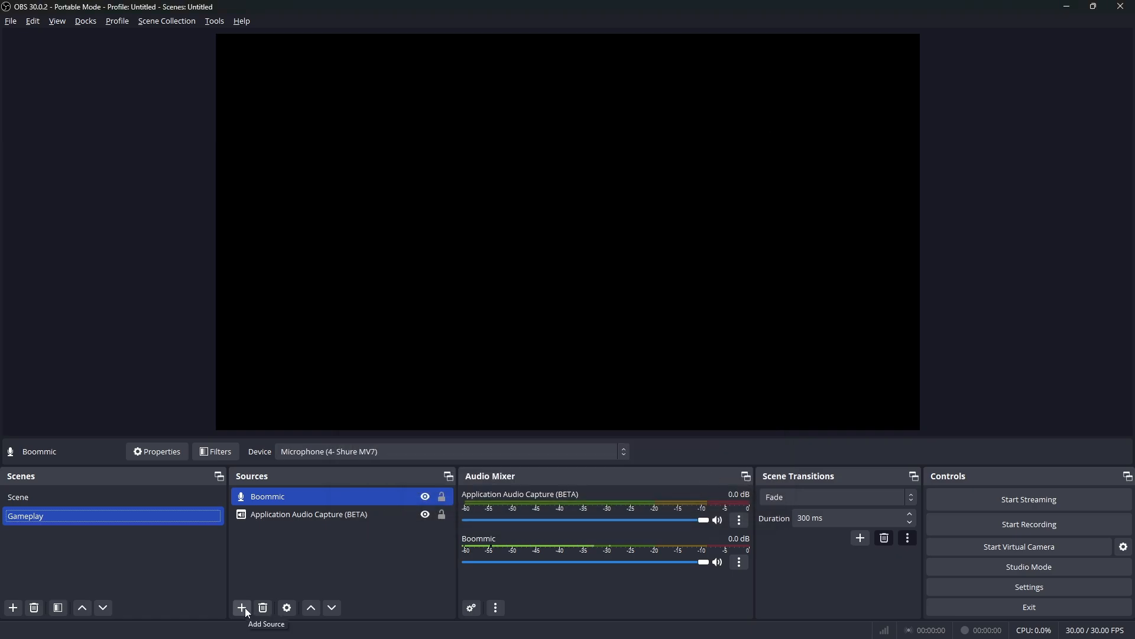
# Add a Game Capture source in the mode "Capture any fullscreen application", keeping its default options
pyautogui.click(243, 608)
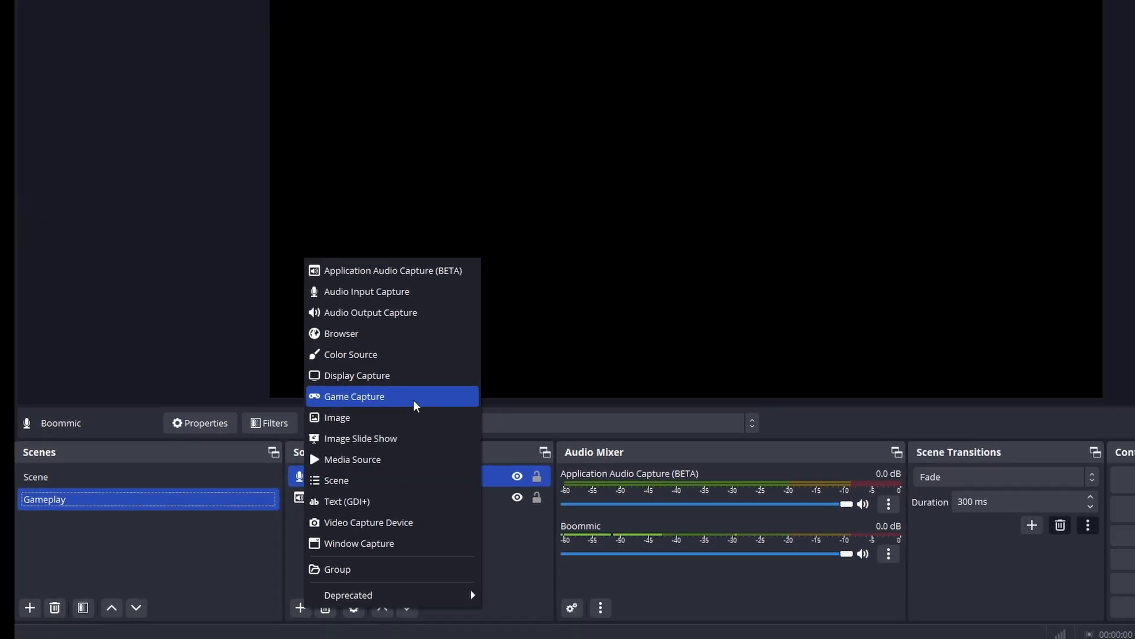
pyautogui.click(474, 372)
pyautogui.click(758, 483)
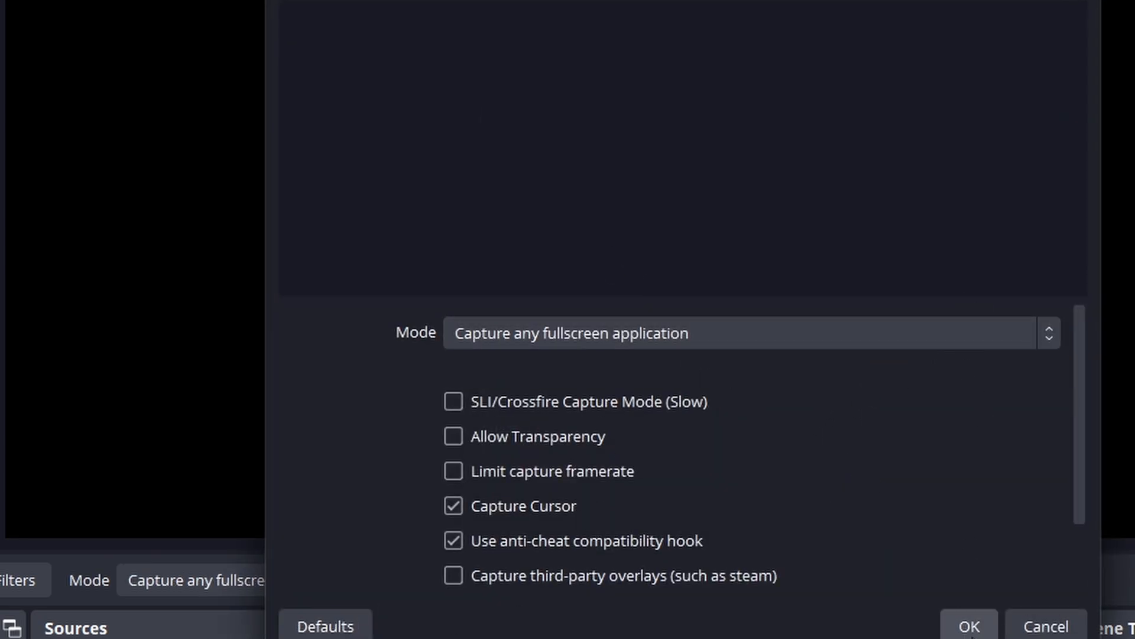
pyautogui.click(969, 626)
# Add an Audio Output Capture source named "Desktop Sound" that uses the device Headphones (SS01)
pyautogui.click(242, 608)
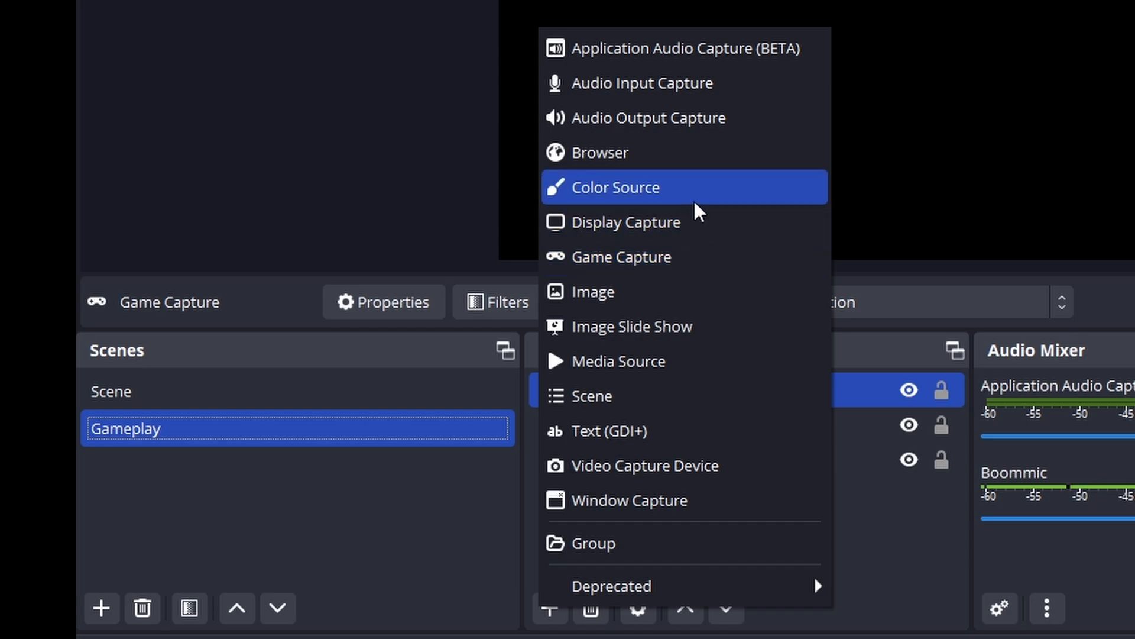
pyautogui.click(768, 129)
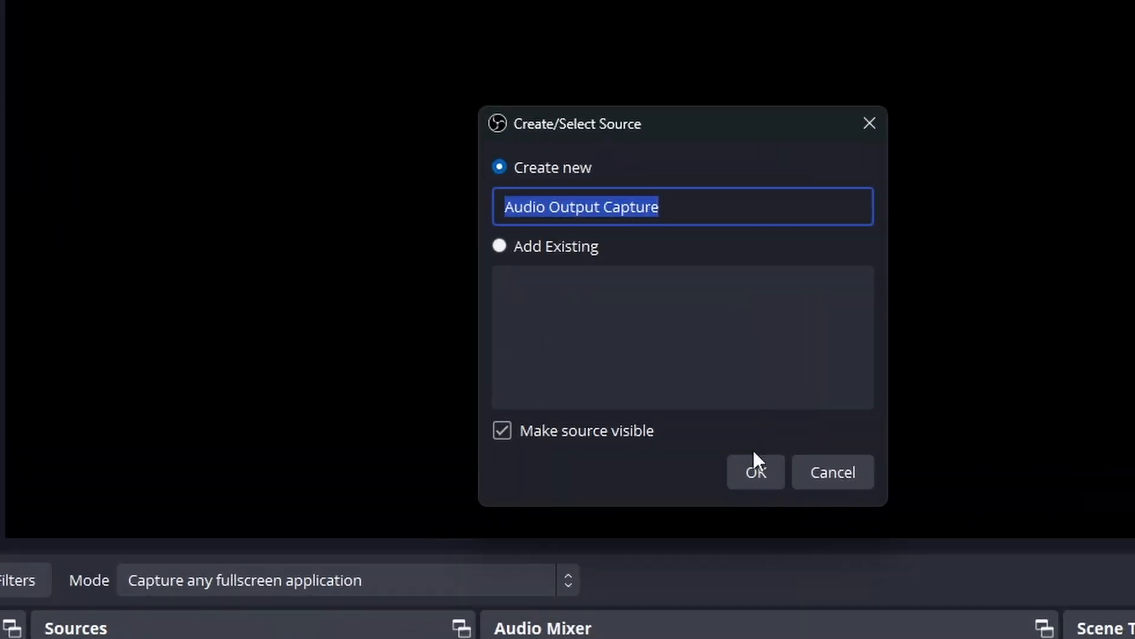
pyautogui.write('Desktop')
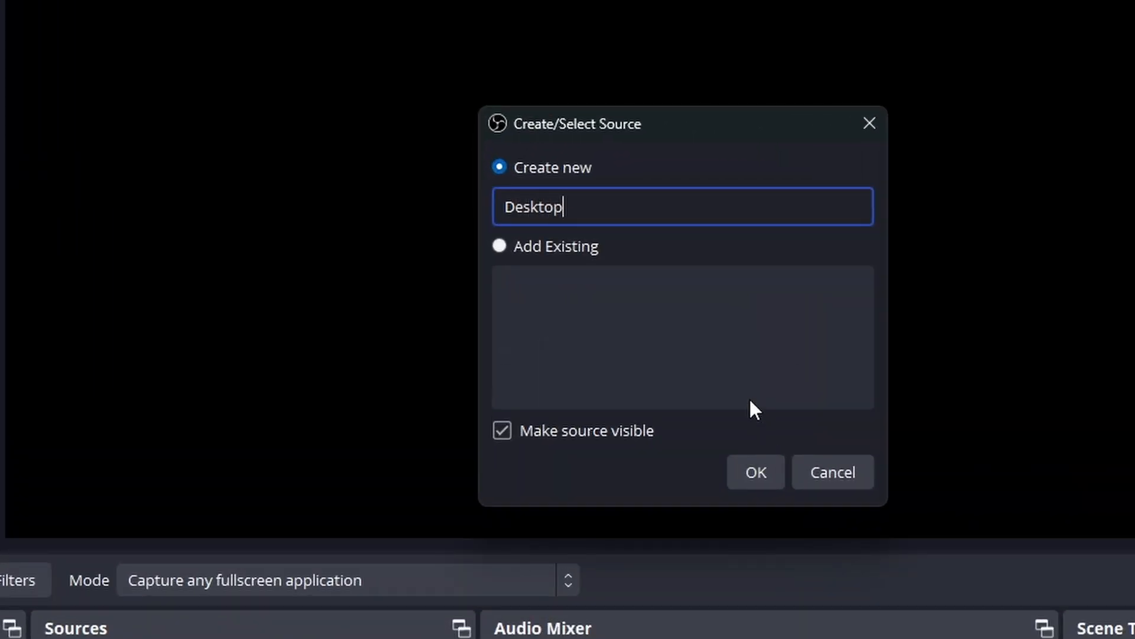
pyautogui.write('soun')
pyautogui.press('BackSpace')
pyautogui.press('BackSpace')
pyautogui.press('BackSpace')
pyautogui.press('BackSpace')
pyautogui.write('Sound')
pyautogui.press('Return')
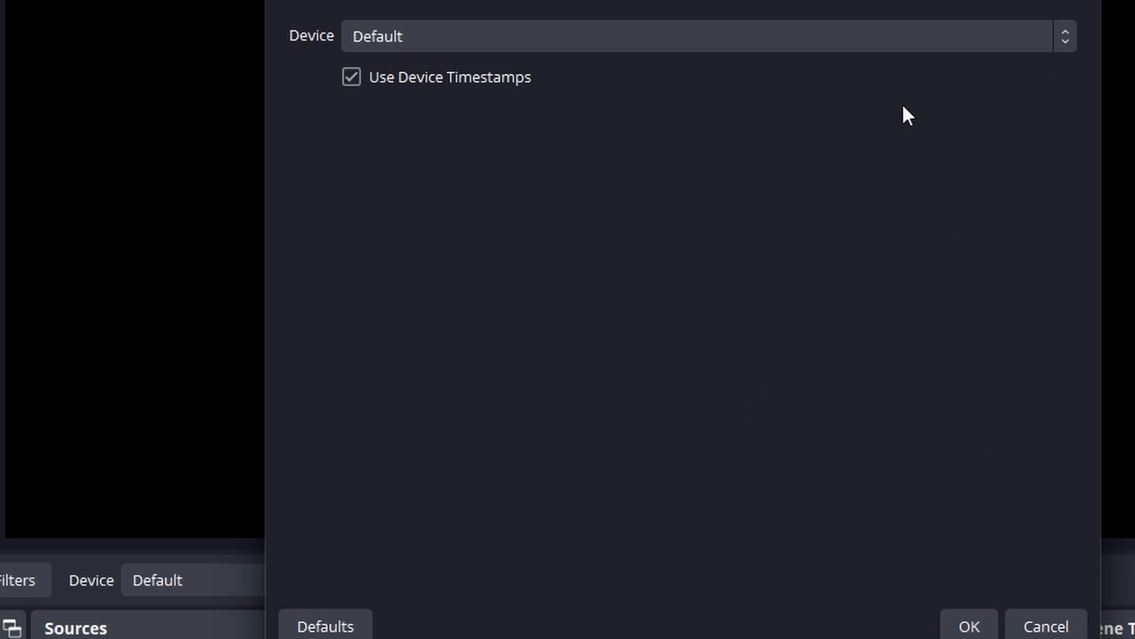
pyautogui.click(879, 44)
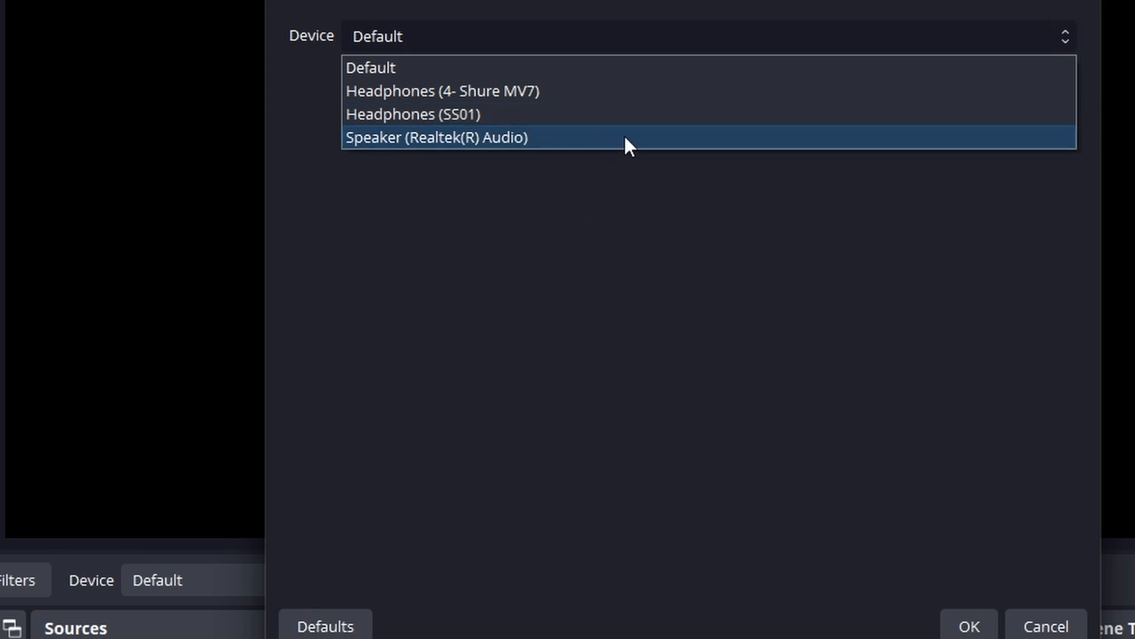
pyautogui.click(529, 114)
pyautogui.click(970, 626)
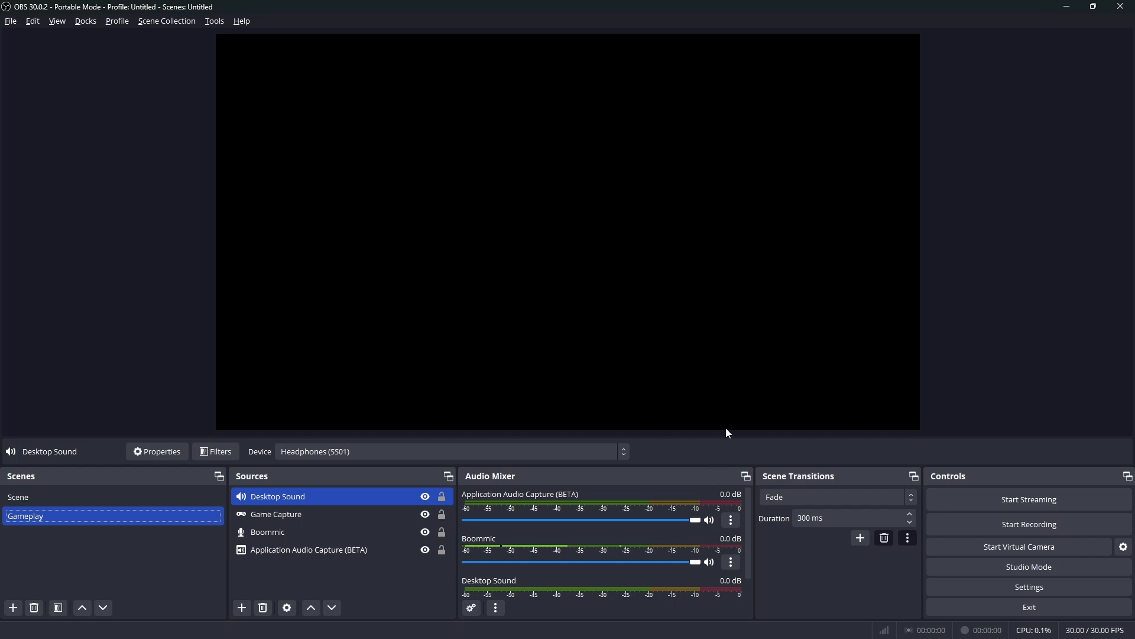
# Undock the Audio Mixer, enlarge it, and dock it again between Sources and Scene Transitions
pyautogui.moveTo(731, 469); pyautogui.dragTo(522, 133)
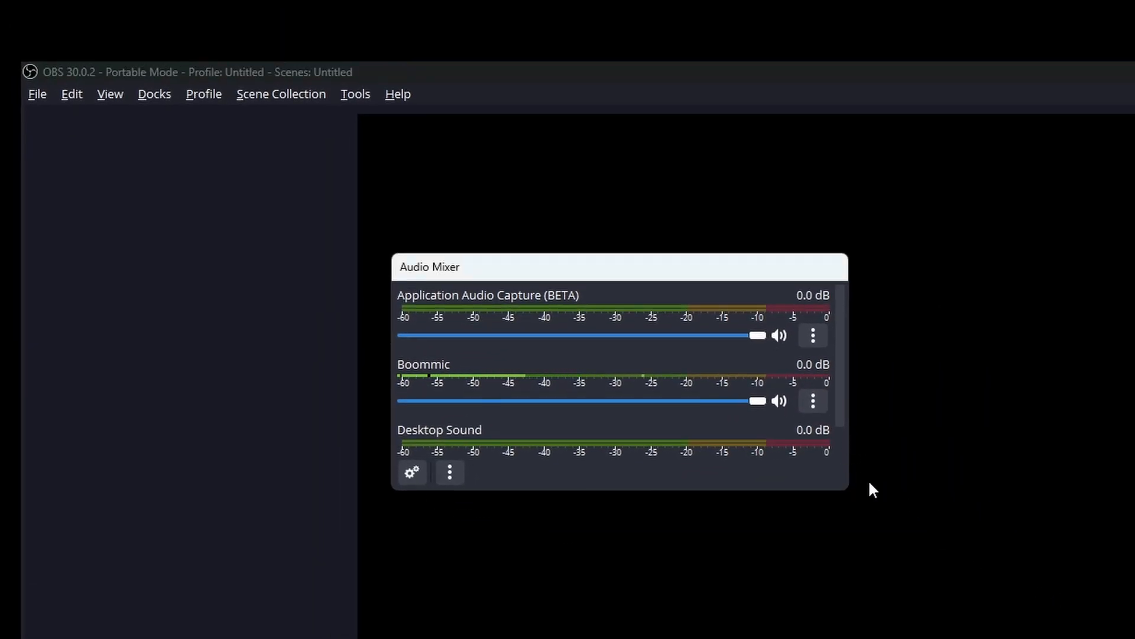
pyautogui.moveTo(844, 491); pyautogui.dragTo(1134, 638)
pyautogui.moveTo(918, 281); pyautogui.dragTo(619, 184)
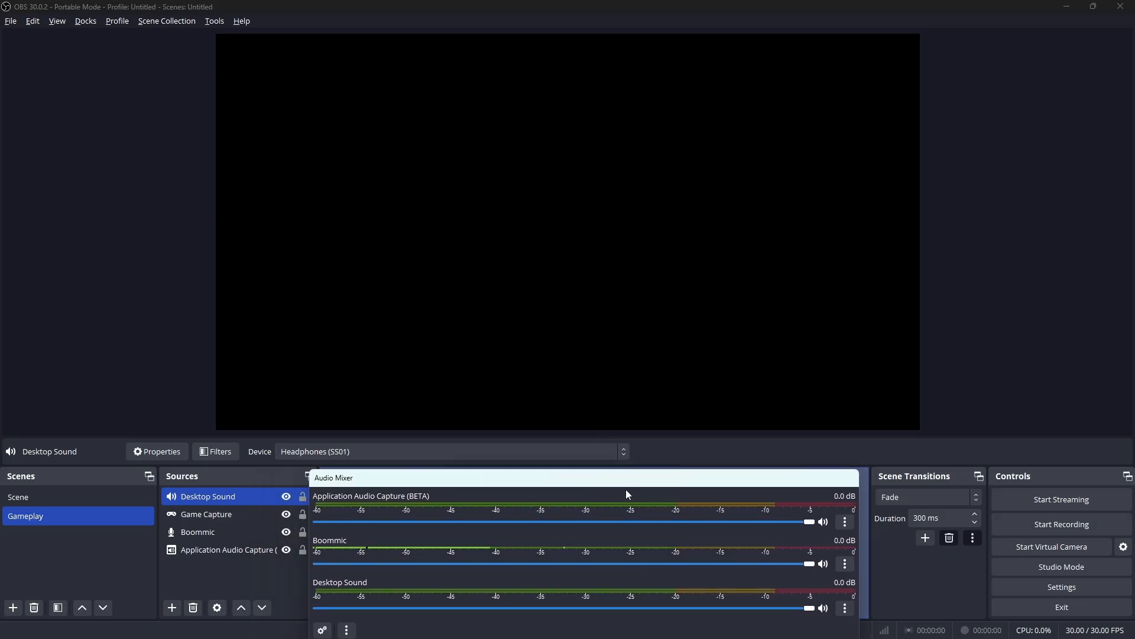
# Open the settings and review the General options and the available streaming services
pyautogui.click(10, 21)
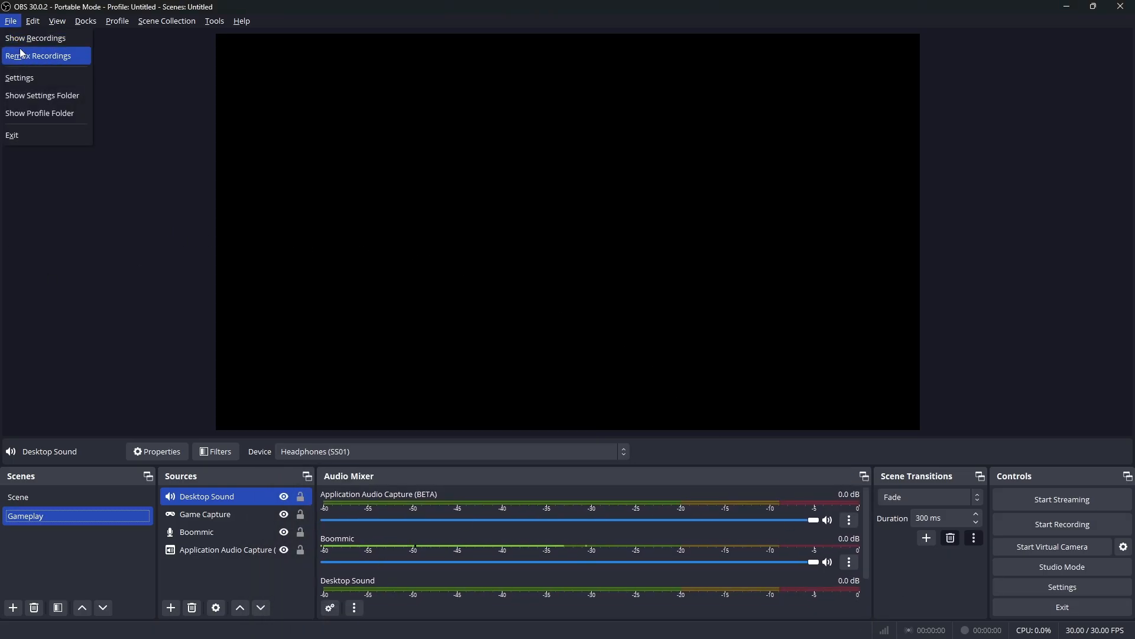
pyautogui.click(22, 77)
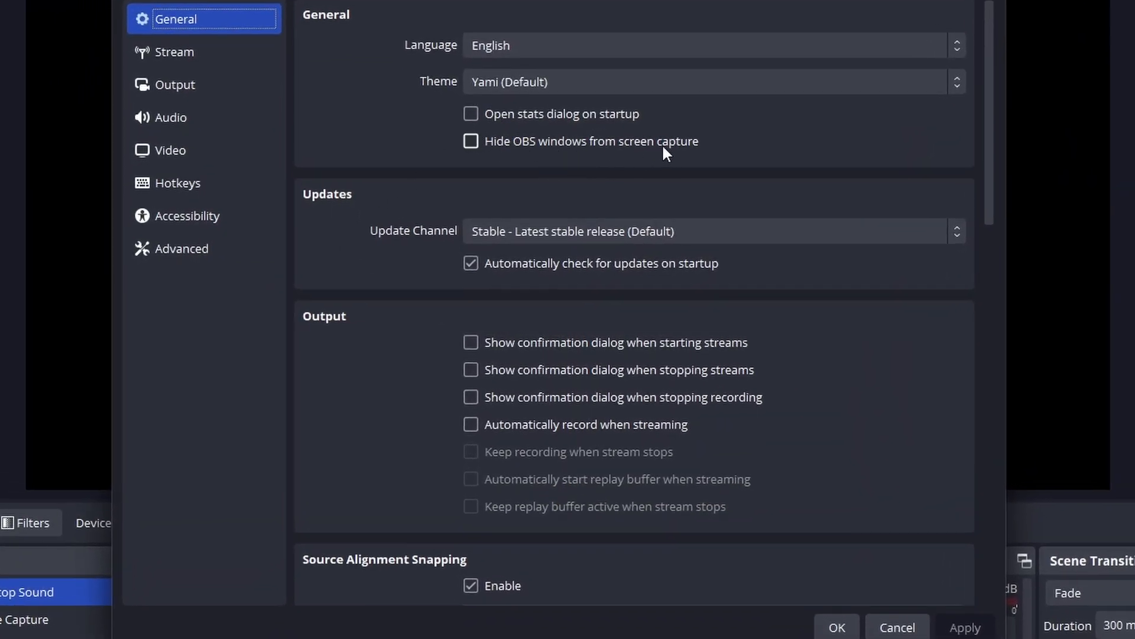
pyautogui.moveTo(559, 149)
pyautogui.scroll(-15, 821, 413)
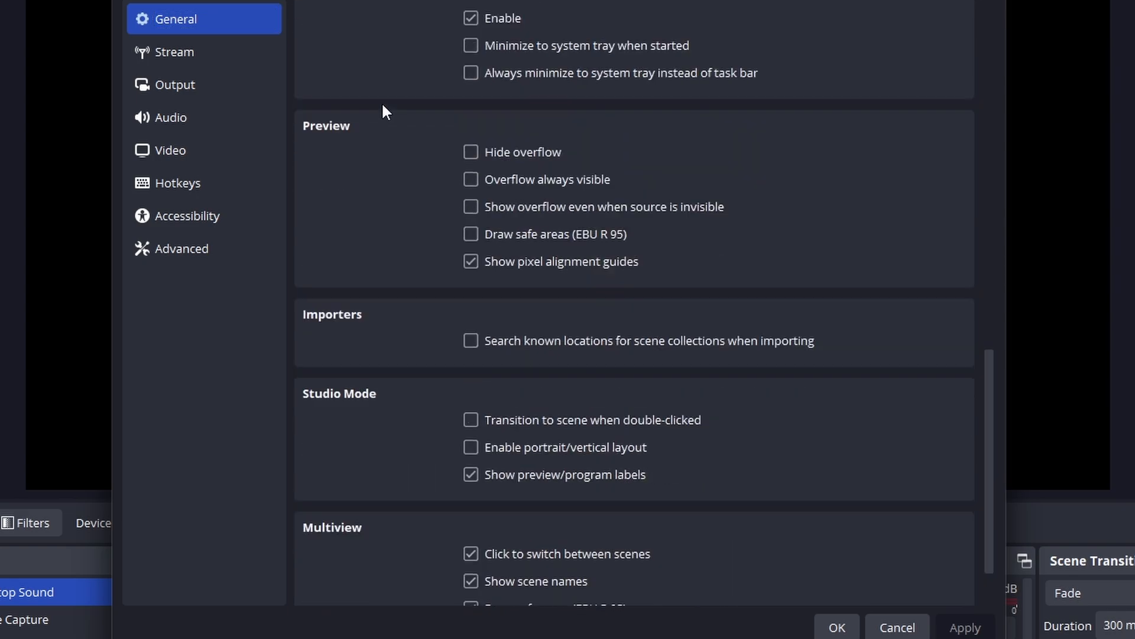
pyautogui.scroll(5, 379, 148)
pyautogui.scroll(10, 374, 201)
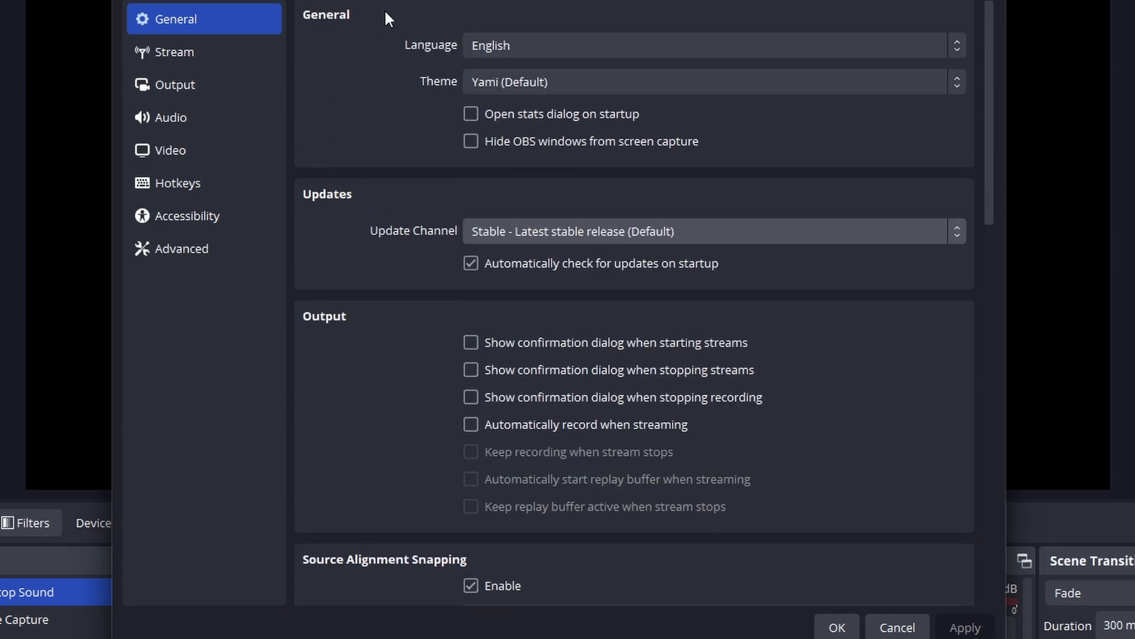
pyautogui.click(229, 58)
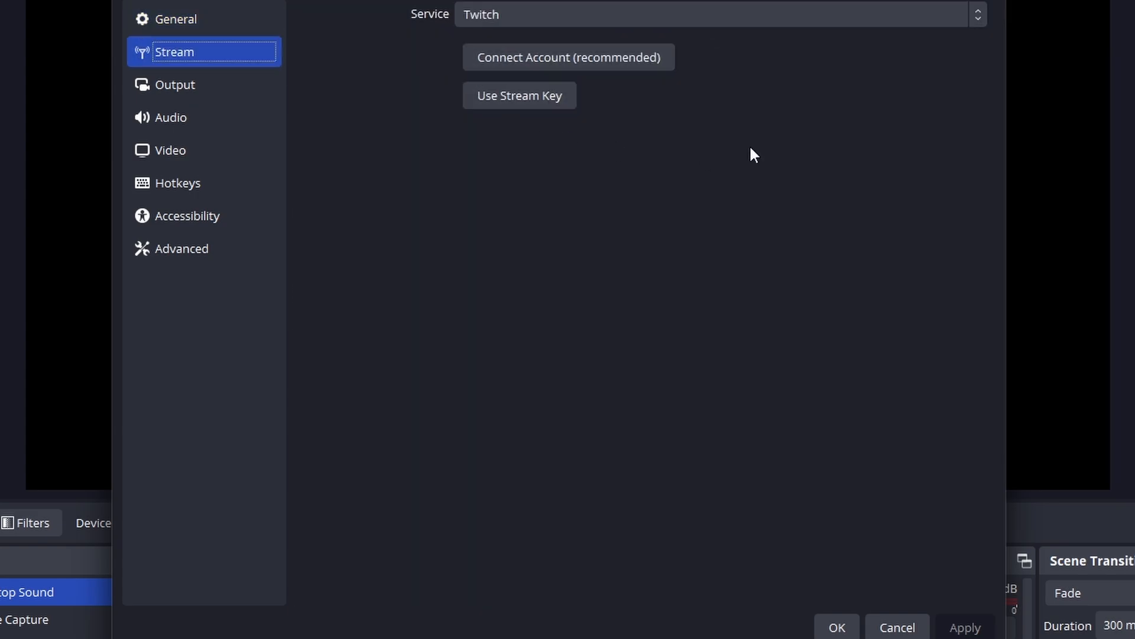
pyautogui.click(930, 19)
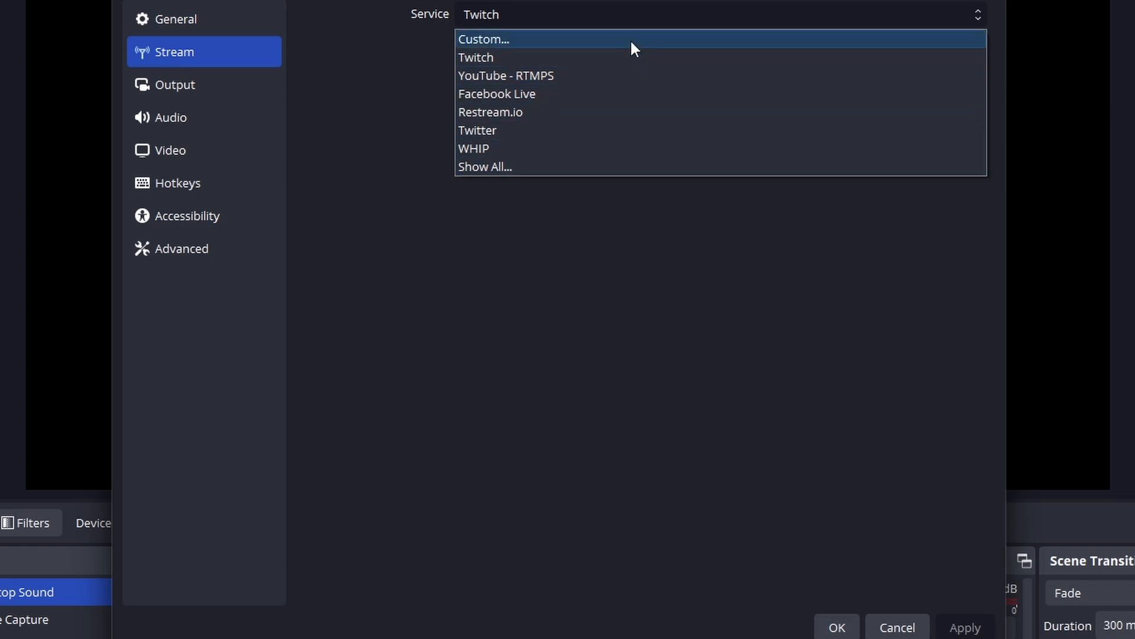
pyautogui.click(406, 280)
# Set the output mode to Advanced and enable audio tracks 2 and 3 for recording
pyautogui.click(159, 90)
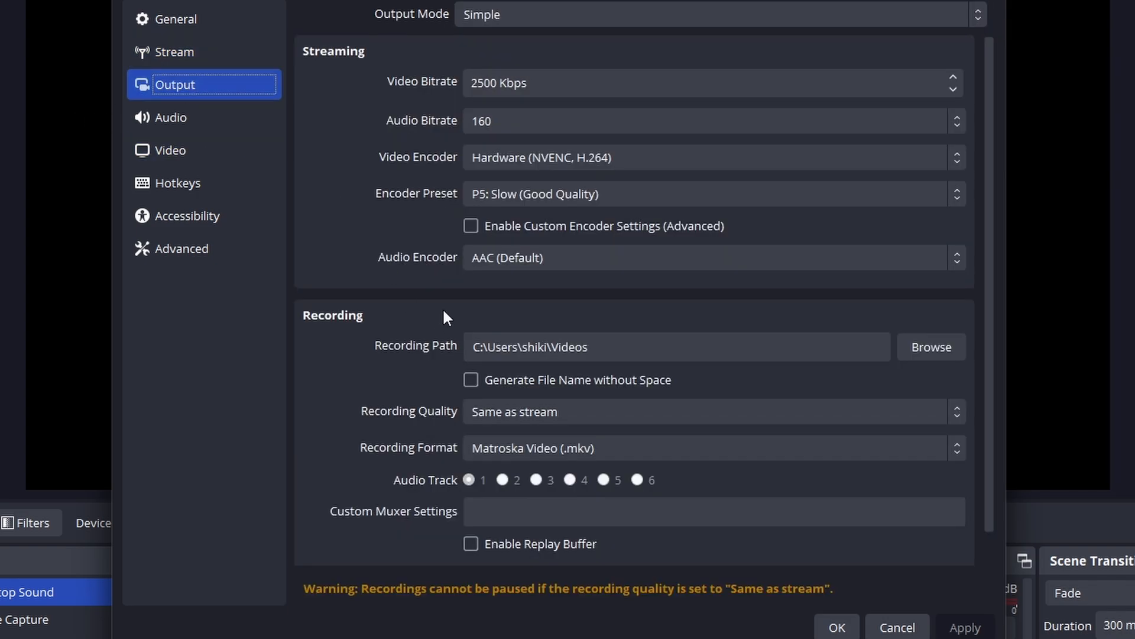
pyautogui.click(554, 13)
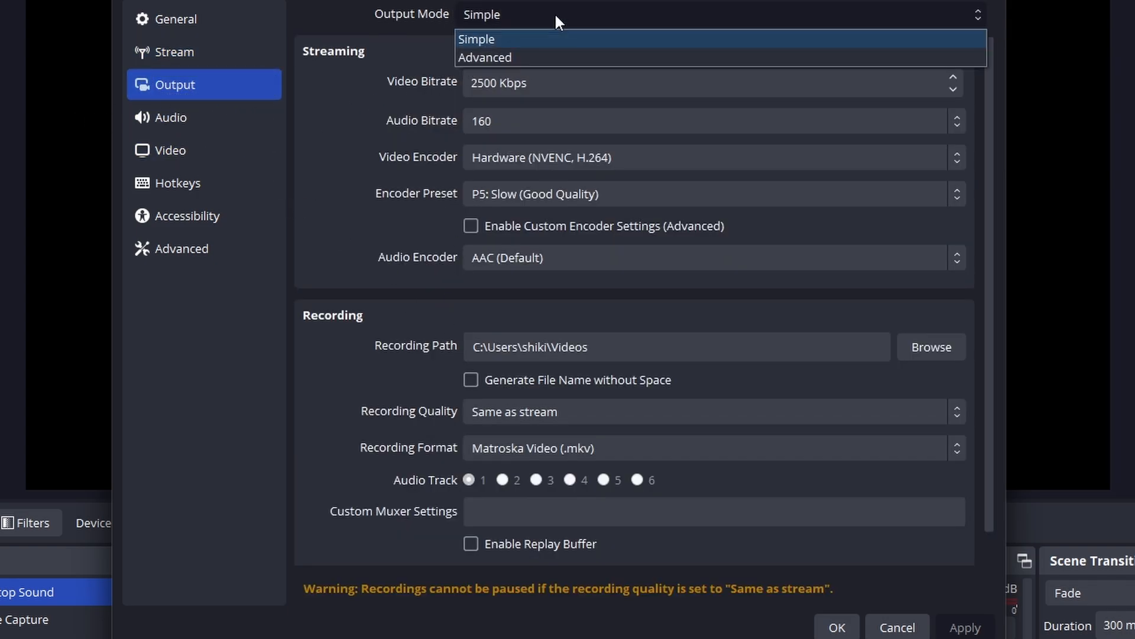
pyautogui.click(506, 55)
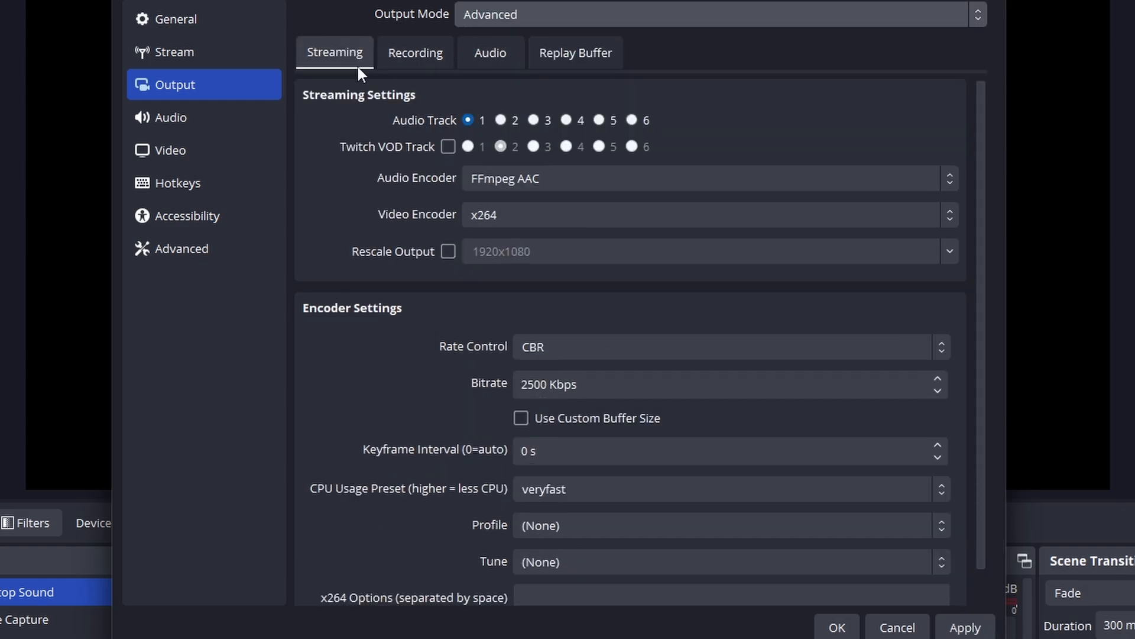
pyautogui.click(434, 53)
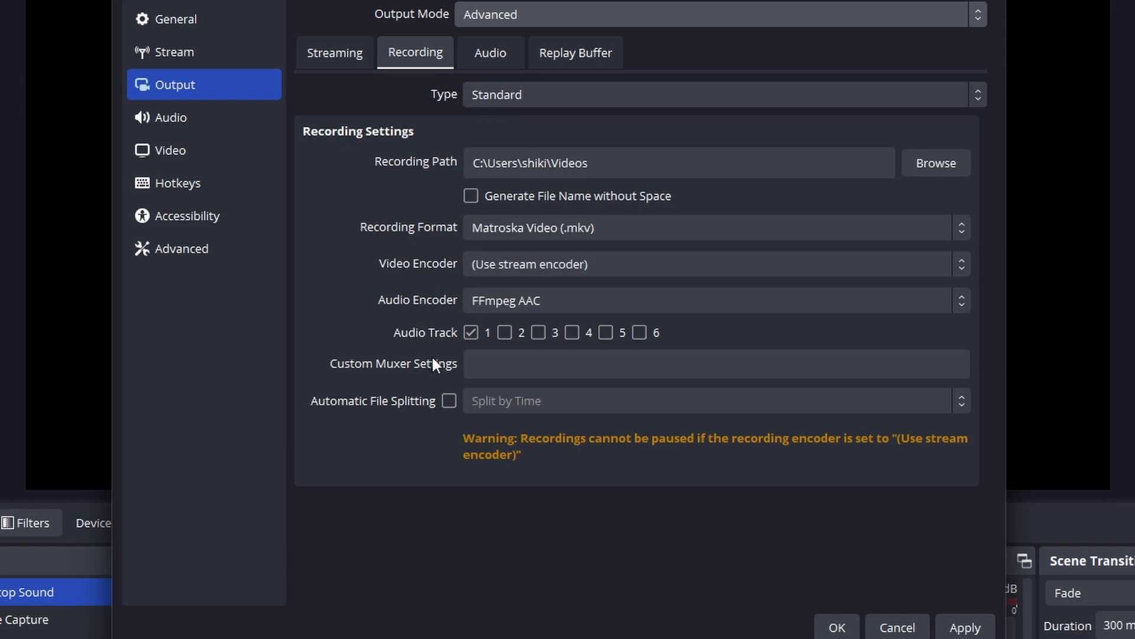
pyautogui.click(505, 333)
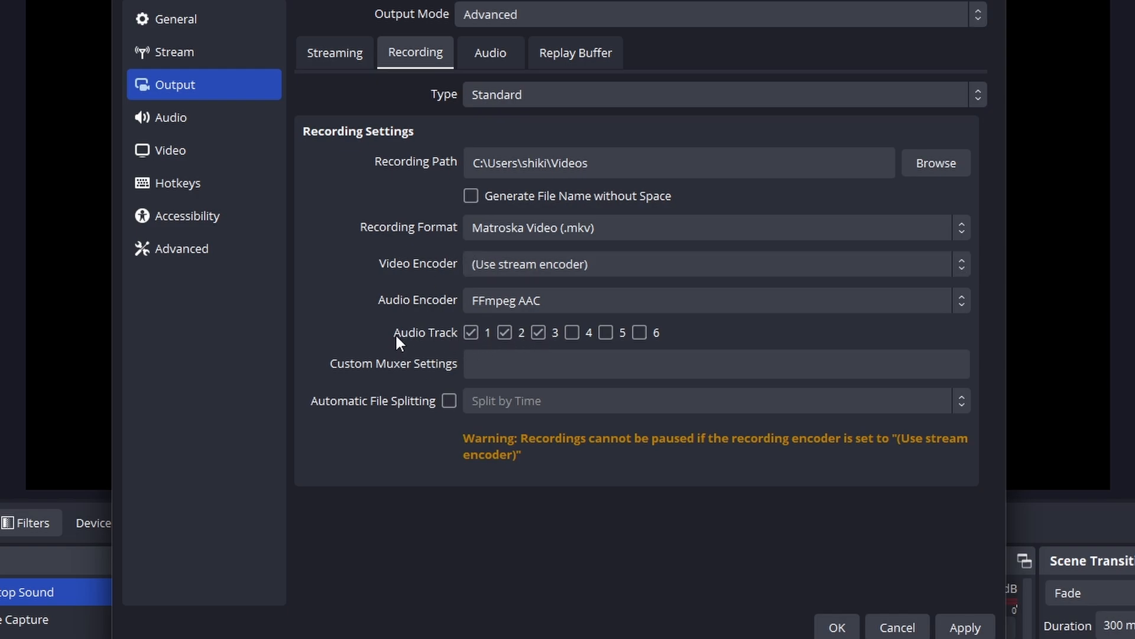
# Set the recording path to the "Recordings - Move after" folder inside Youtube Content/Gameplay
pyautogui.click(933, 164)
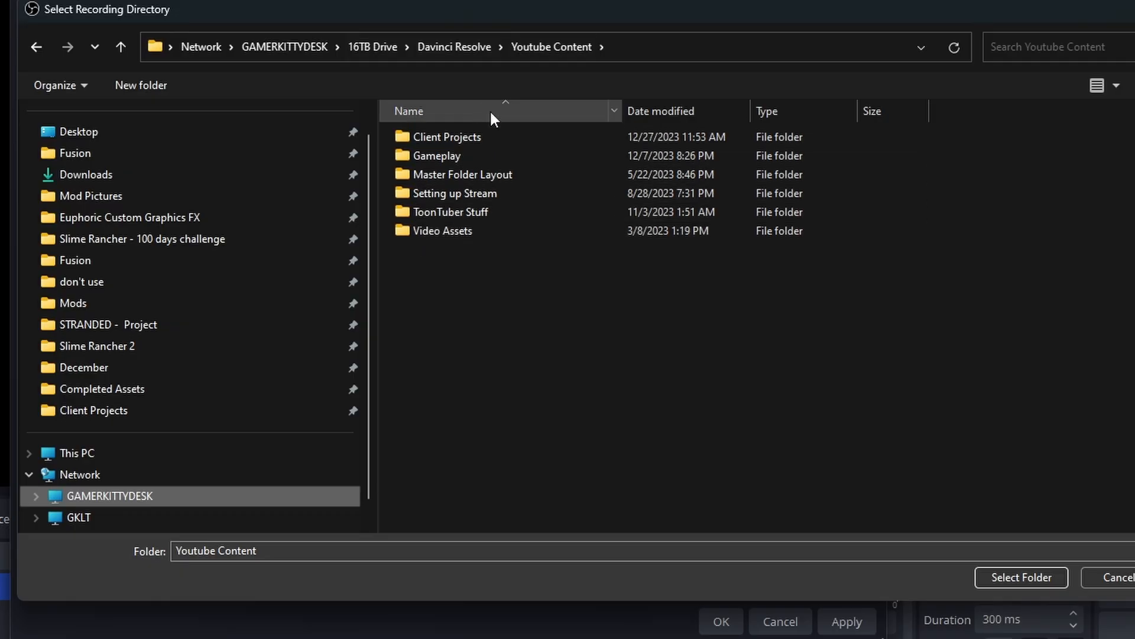
pyautogui.doubleClick(505, 152)
pyautogui.scroll(-1, 591, 267)
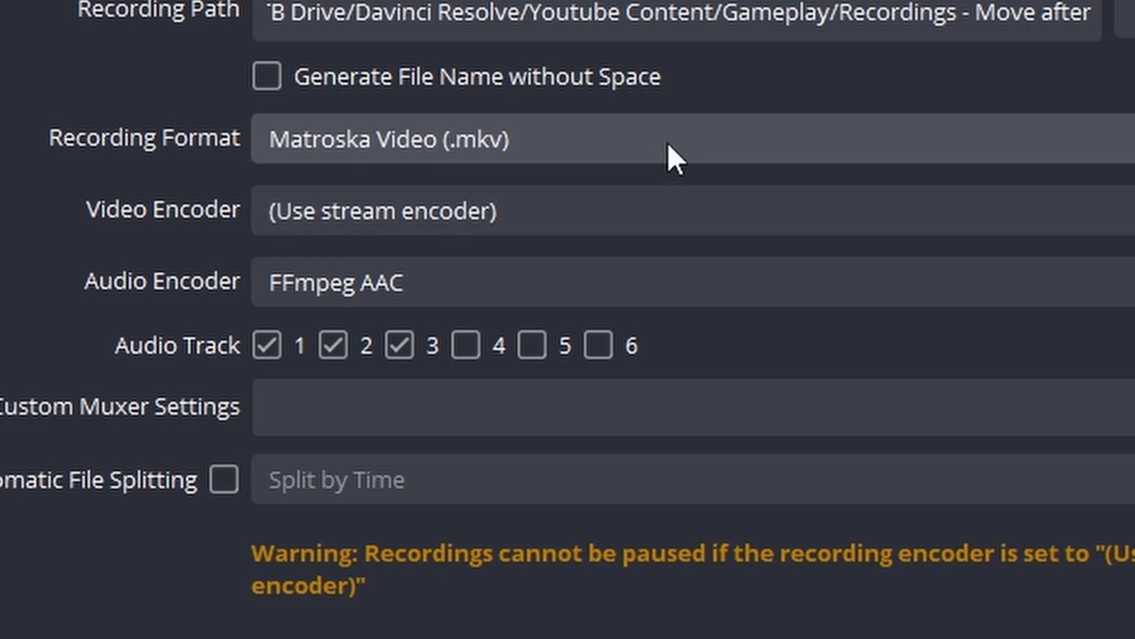
# Choose NVIDIA NVENC H.264 as the recording video encoder and set its bitrate to 5000 Kbps
pyautogui.click(561, 220)
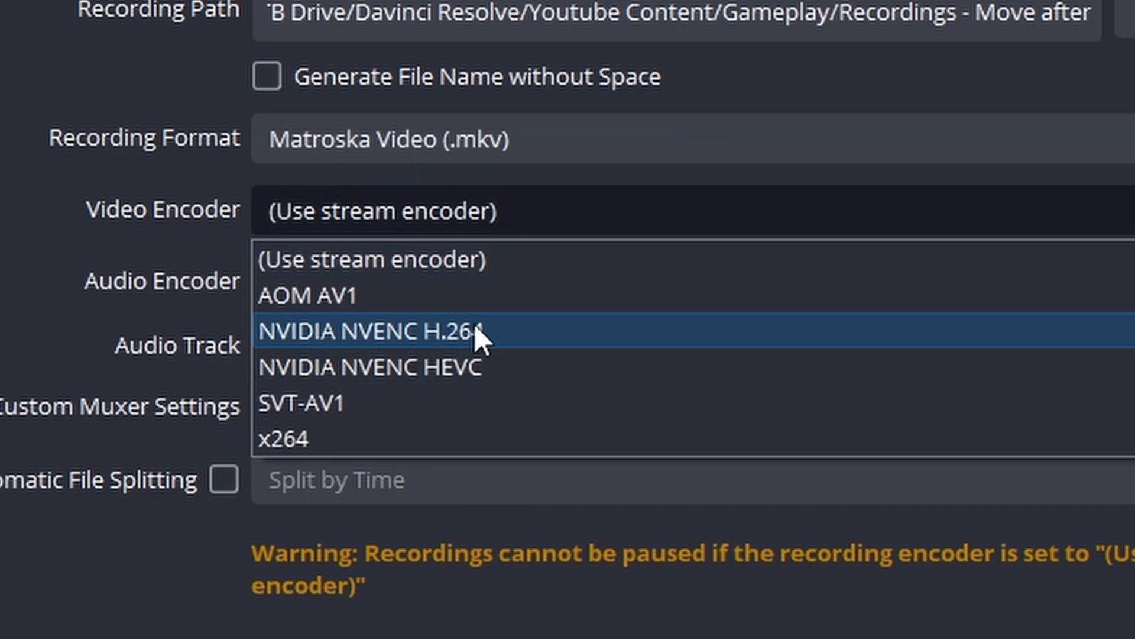
pyautogui.click(592, 330)
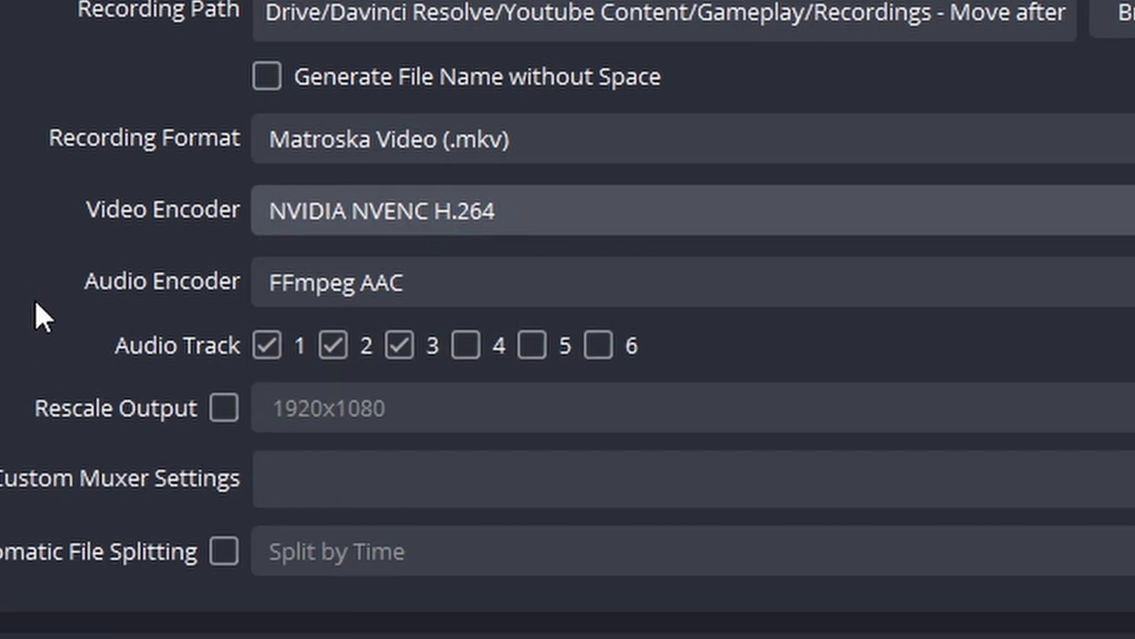
pyautogui.scroll(-3, 89, 345)
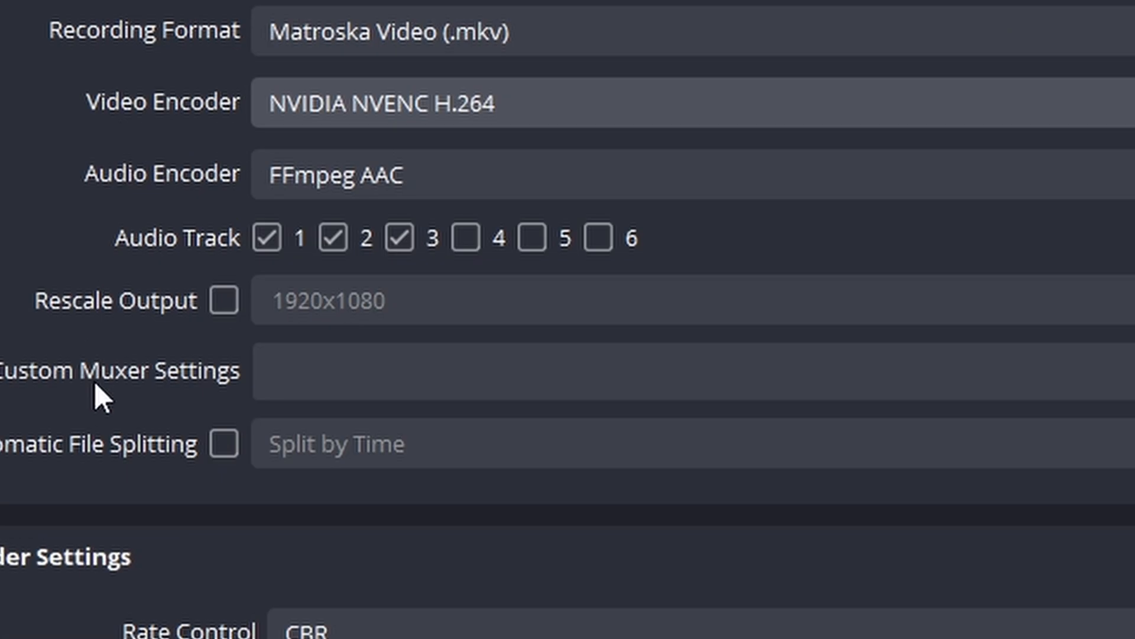
pyautogui.doubleClick(337, 598)
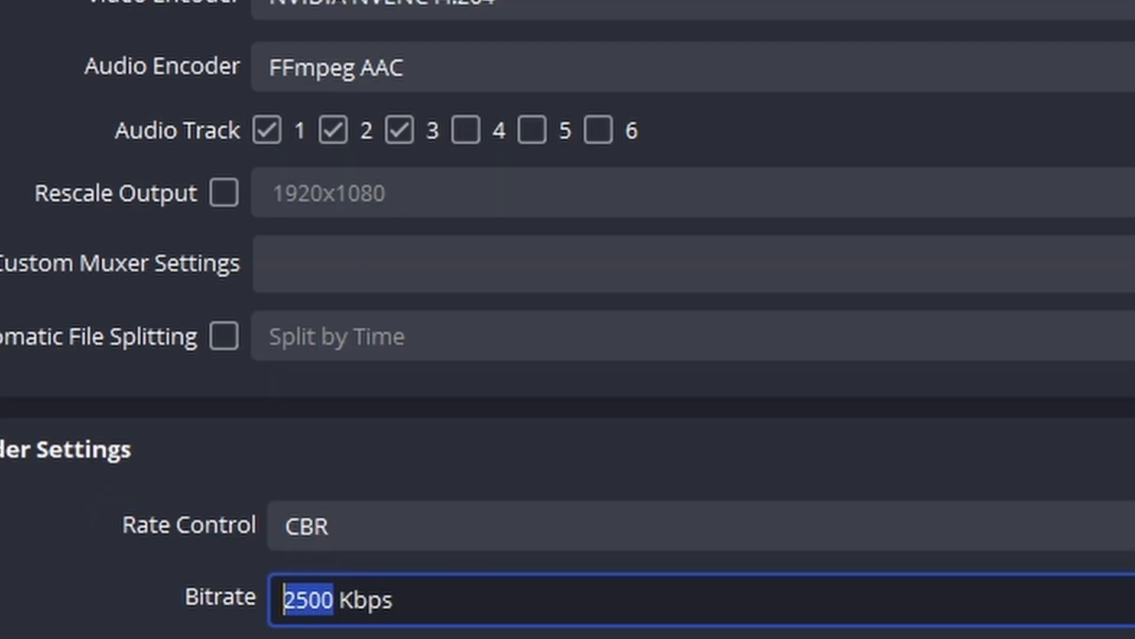
pyautogui.write('5000')
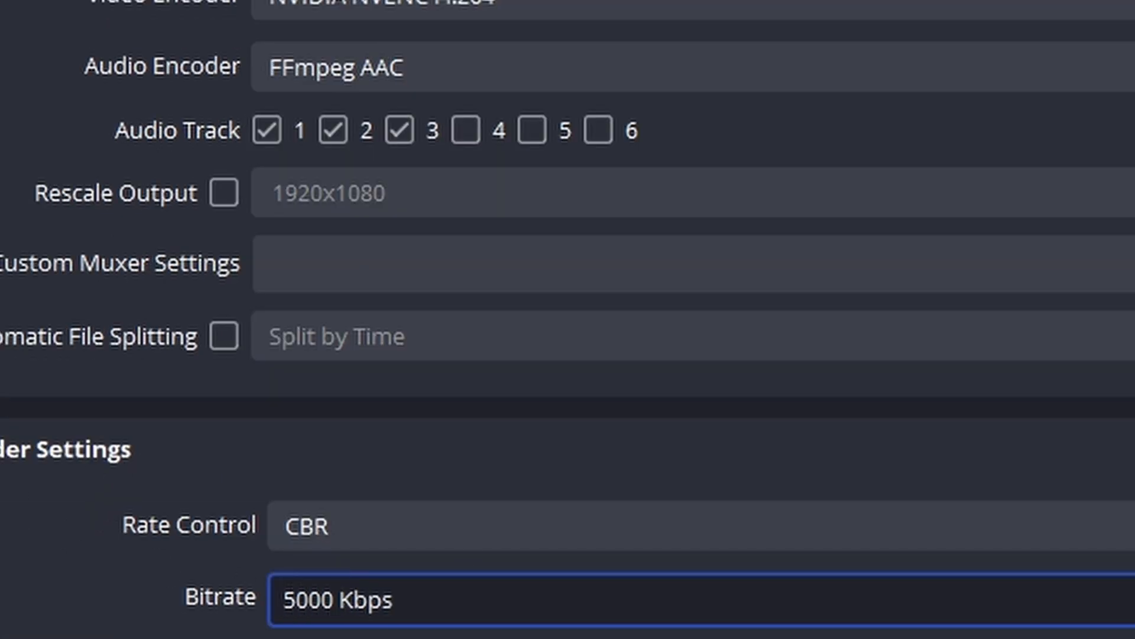
pyautogui.press('Tab')
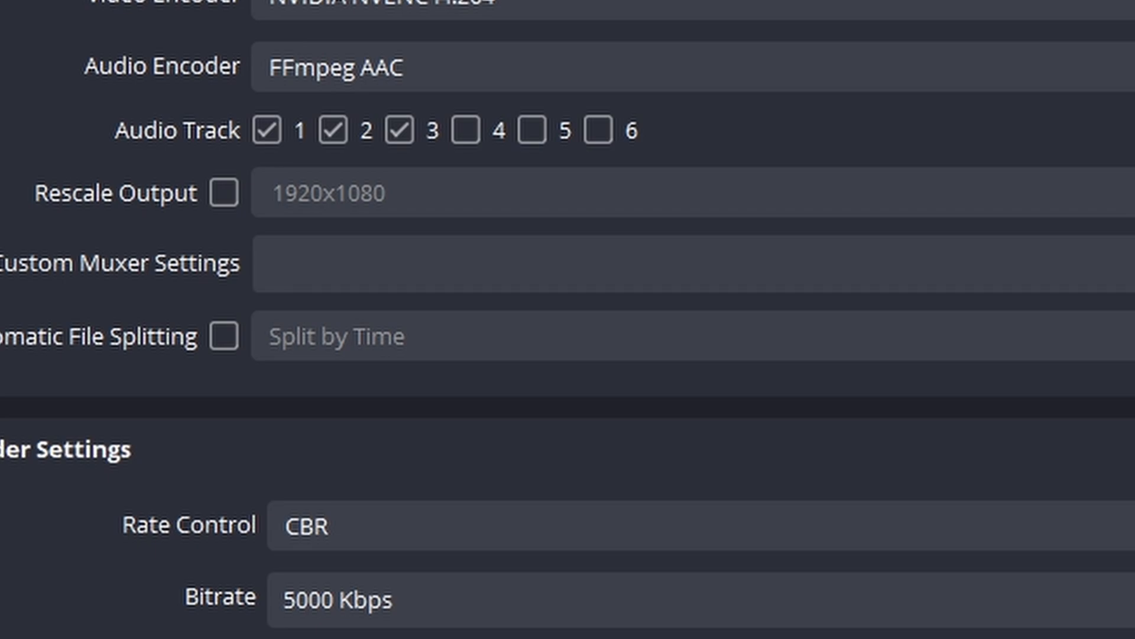
# Review the recording and encoder settings, including format, audio tracks, rate control, preset and tuning
pyautogui.moveTo(296, 602); pyautogui.dragTo(94, 569)
pyautogui.click(90, 574)
pyautogui.scroll(3, 84, 457)
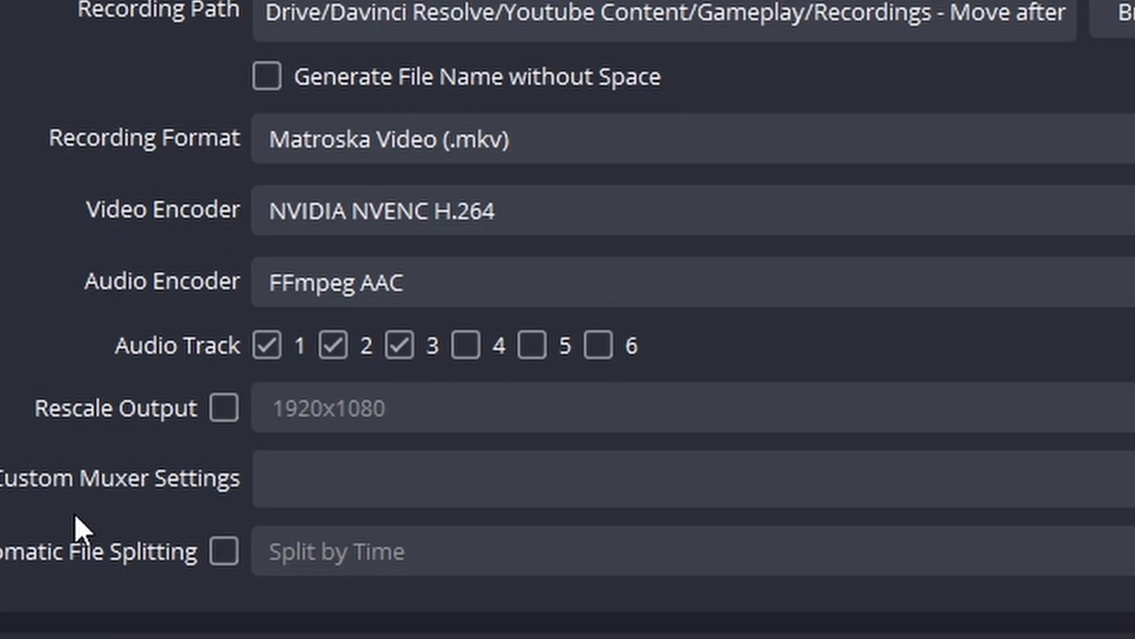
pyautogui.scroll(-8, 77, 521)
pyautogui.scroll(1, 95, 425)
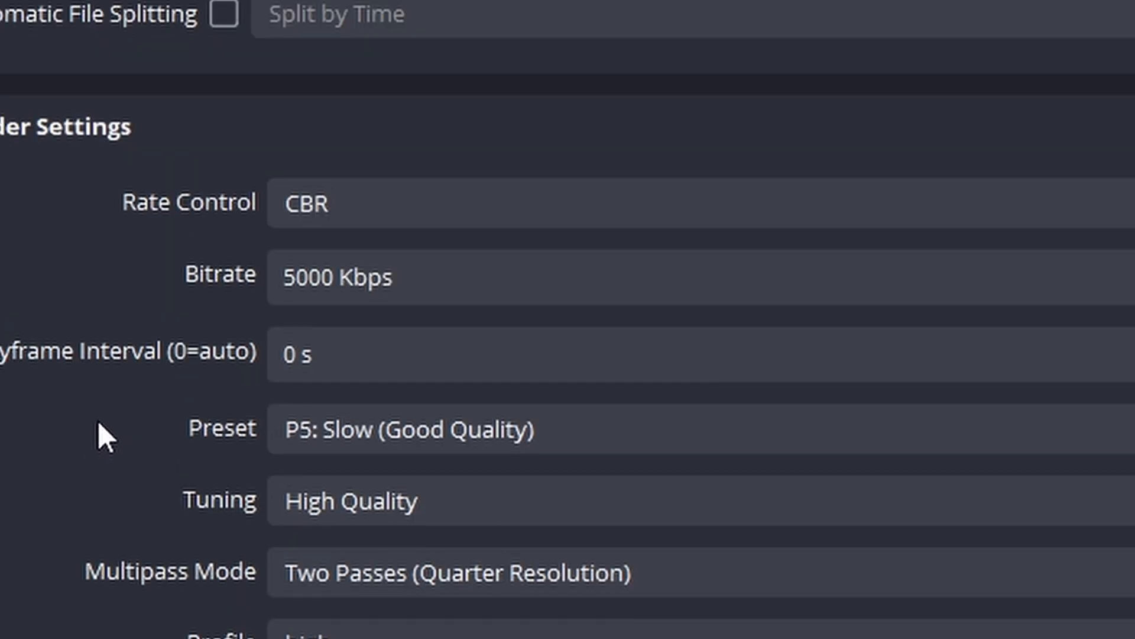
pyautogui.scroll(-4, 75, 406)
pyautogui.scroll(10, 75, 392)
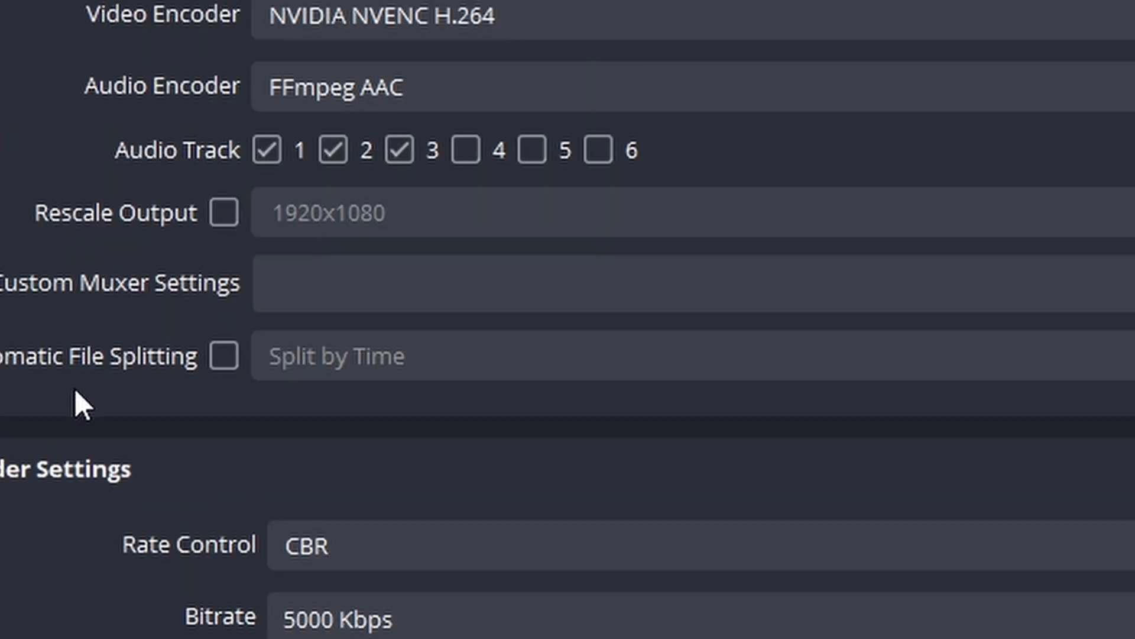
pyautogui.scroll(-10, 34, 331)
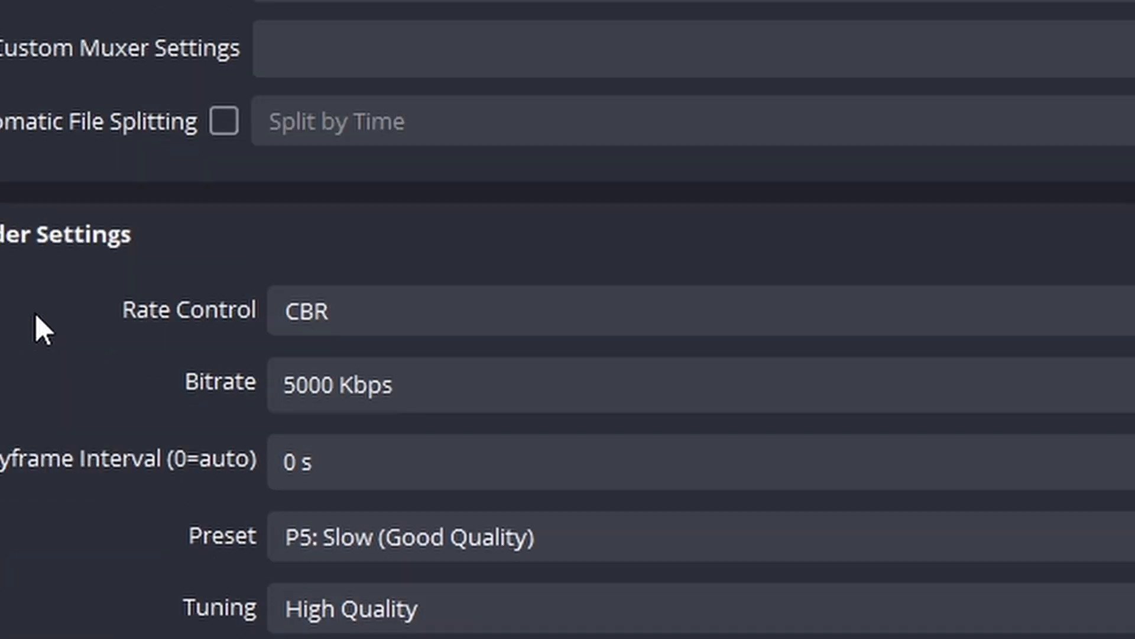
pyautogui.scroll(5, 40, 317)
pyautogui.scroll(5, 41, 306)
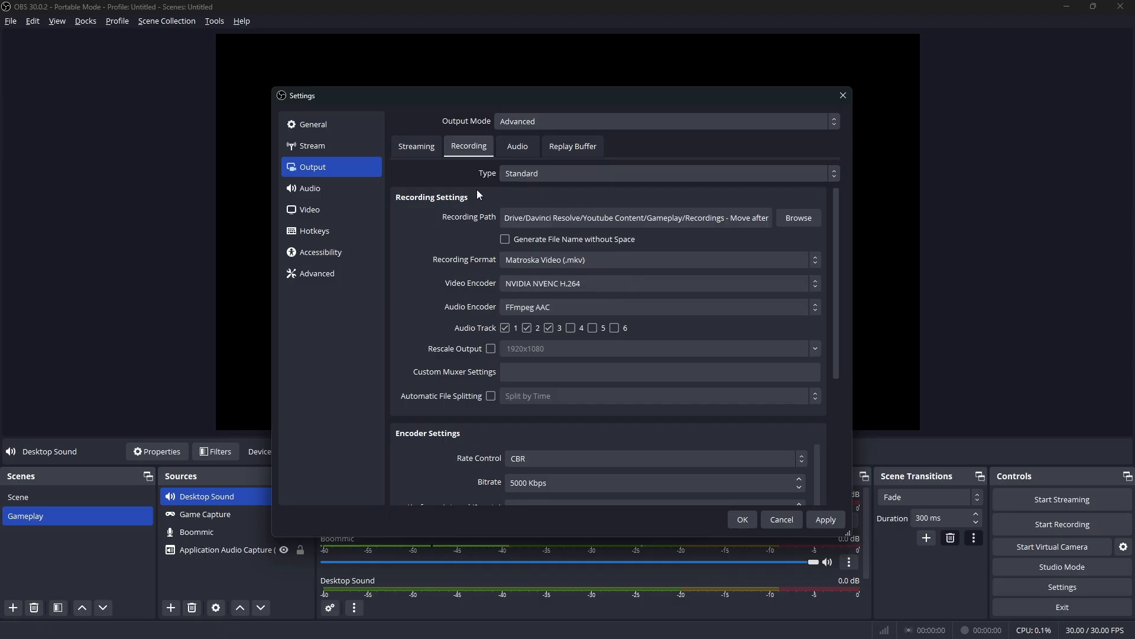
pyautogui.click(530, 176)
pyautogui.click(530, 176)
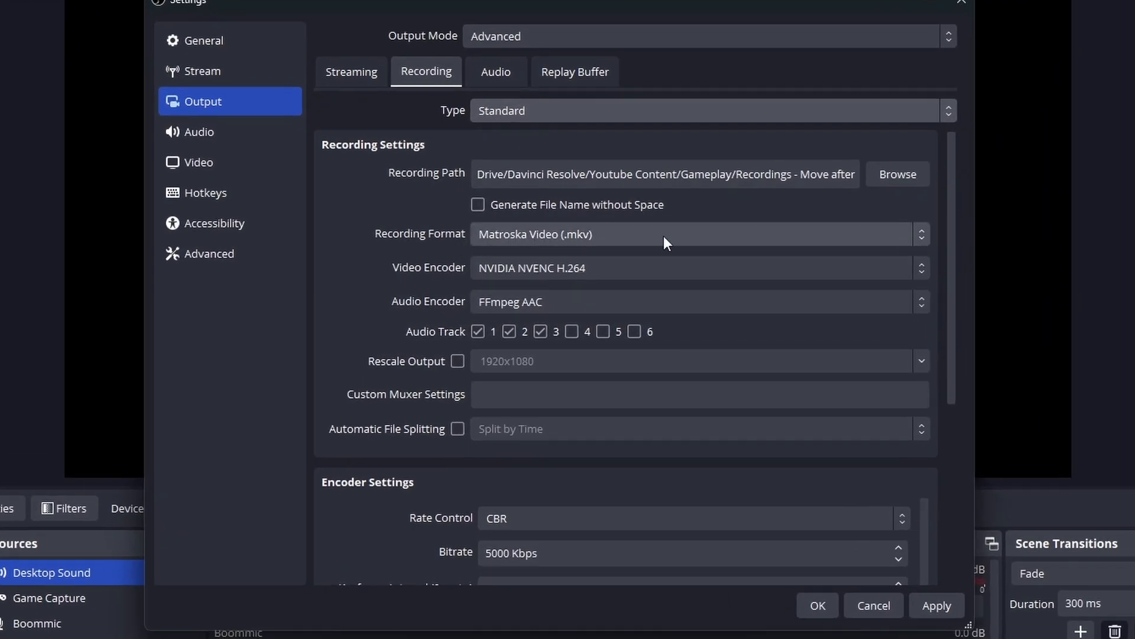
pyautogui.scroll(-5, 398, 414)
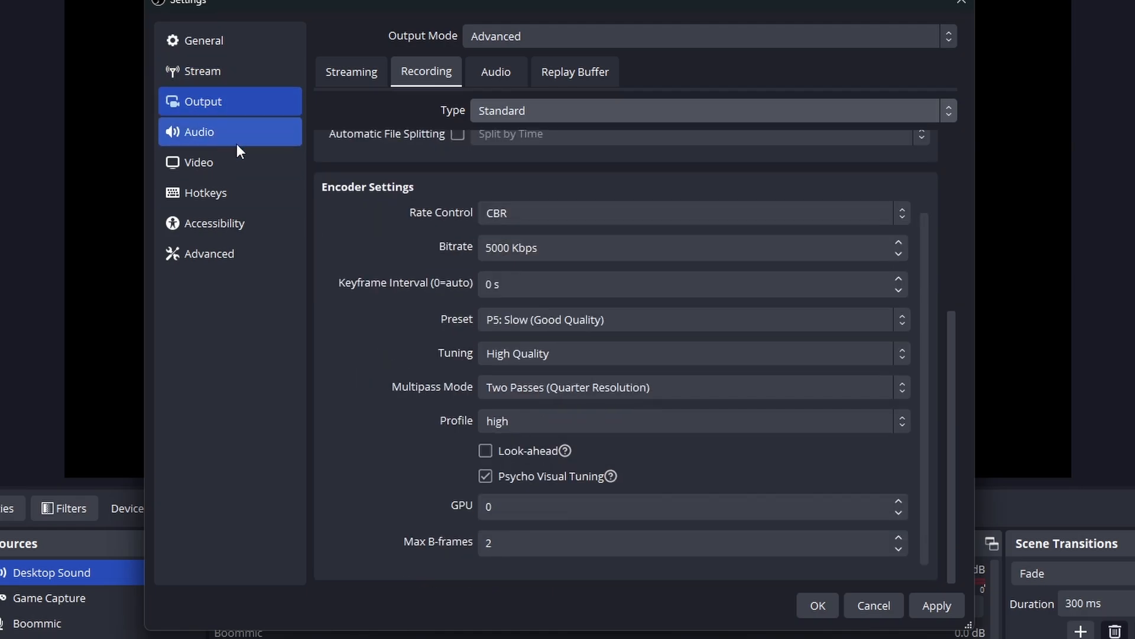
# Apply the output settings and turn on automatic remuxing of recordings to mp4
pyautogui.click(935, 605)
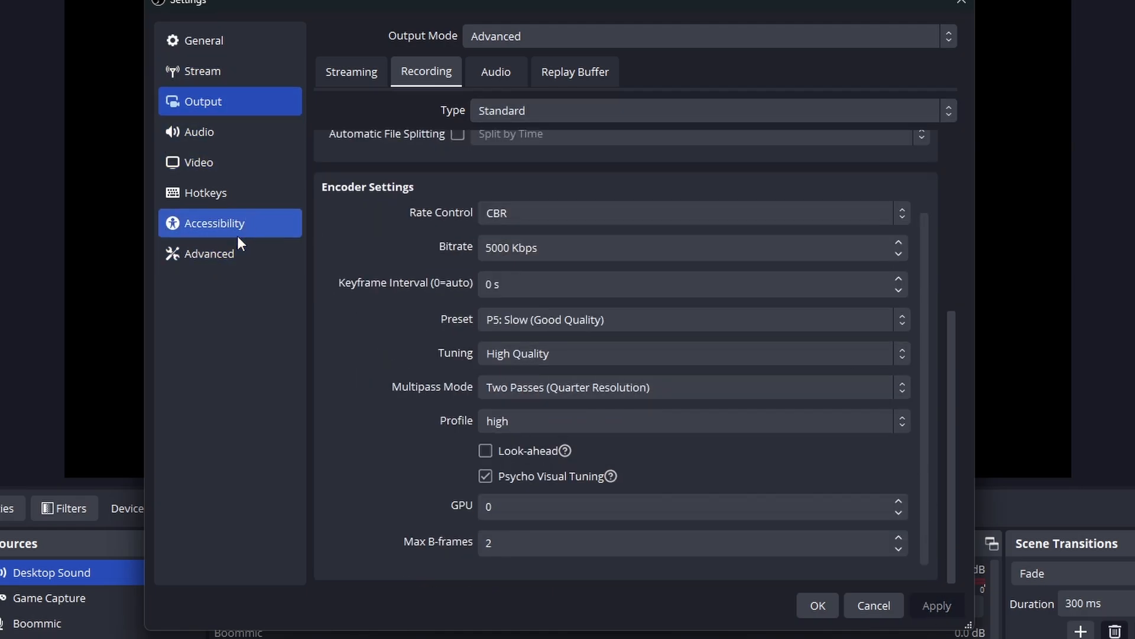
pyautogui.click(214, 257)
pyautogui.scroll(-3, 378, 370)
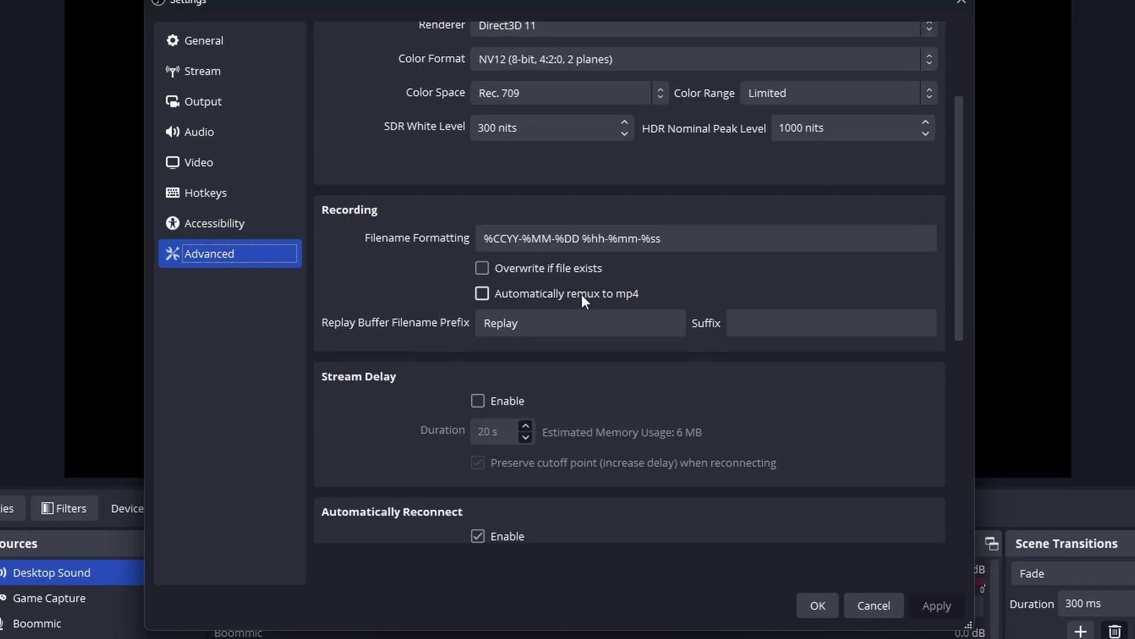
pyautogui.click(562, 294)
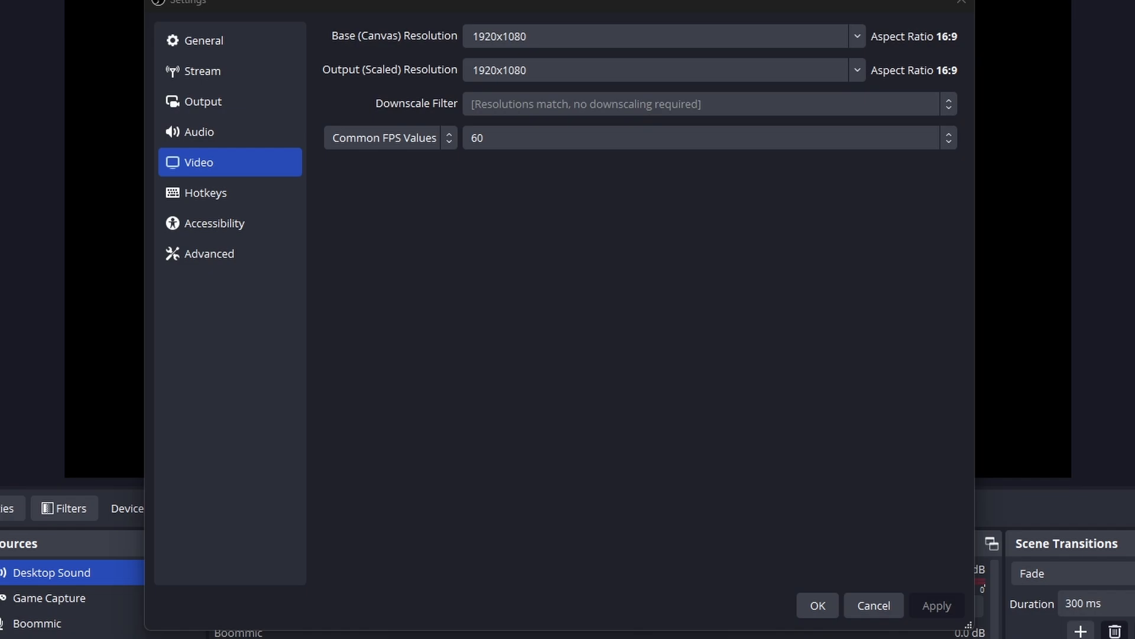
# Check the frame rate type options and the common FPS value in the video settings
pyautogui.click(568, 338)
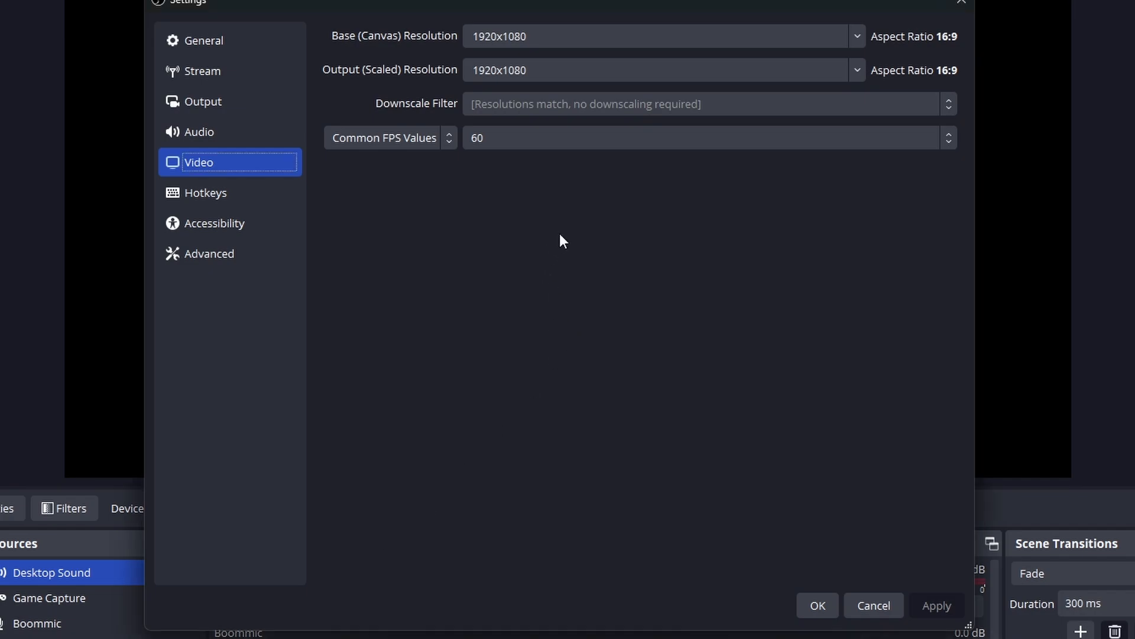
pyautogui.click(450, 137)
pyautogui.click(449, 137)
pyautogui.click(572, 139)
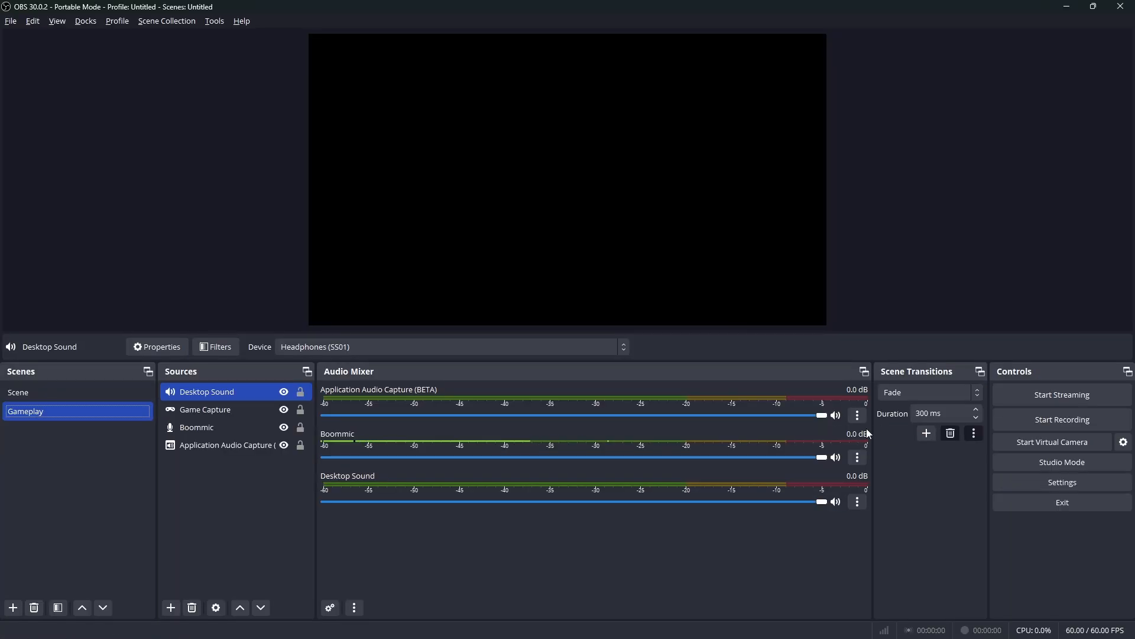
# Reorder the sources so Application Audio Capture sits directly below Desktop Sound and Game Capture comes last
pyautogui.click(214, 410)
pyautogui.click(209, 445)
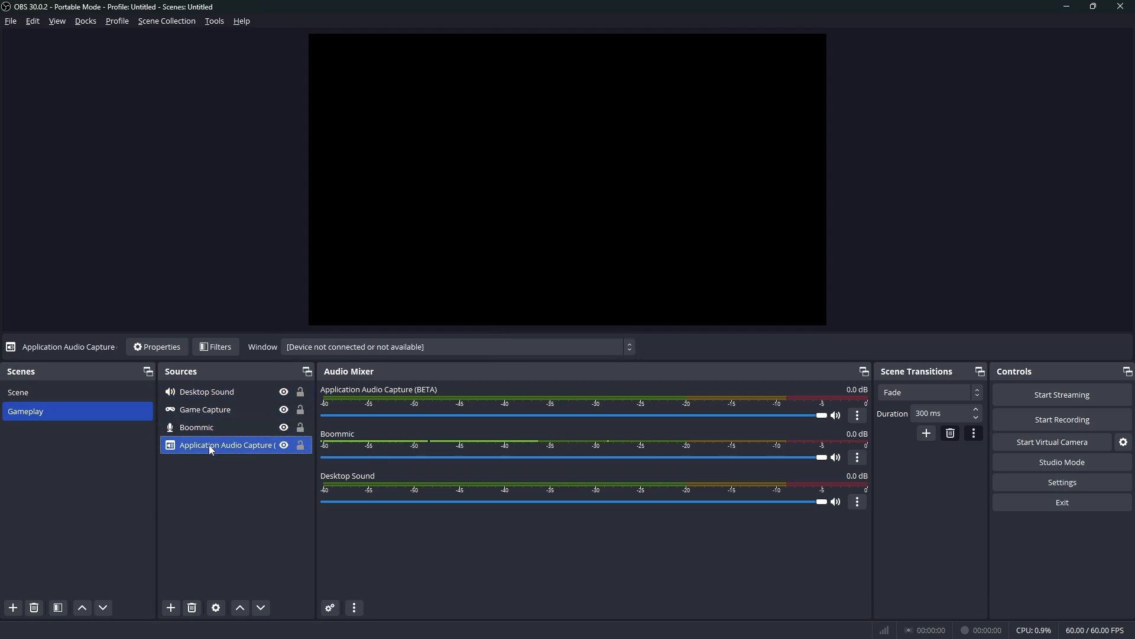
pyautogui.click(218, 393)
pyautogui.moveTo(216, 410)
pyautogui.mouseDown()
pyautogui.moveTo(198, 440)
pyautogui.moveTo(207, 452)
pyautogui.moveTo(236, 445)
pyautogui.moveTo(236, 410)
pyautogui.mouseUp()
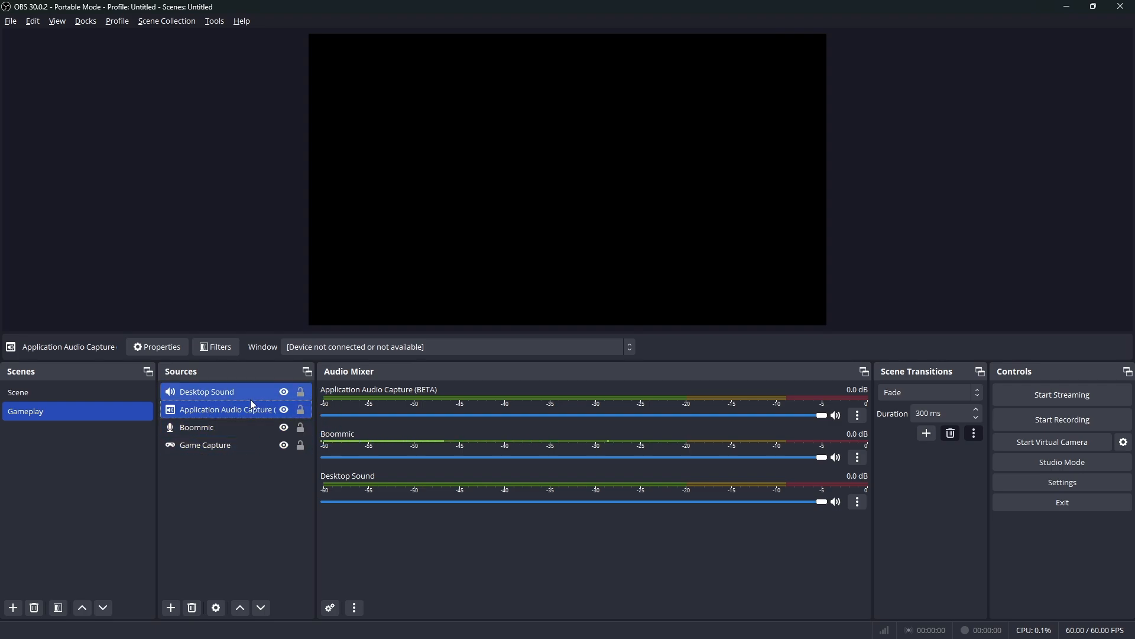
pyautogui.click(204, 387)
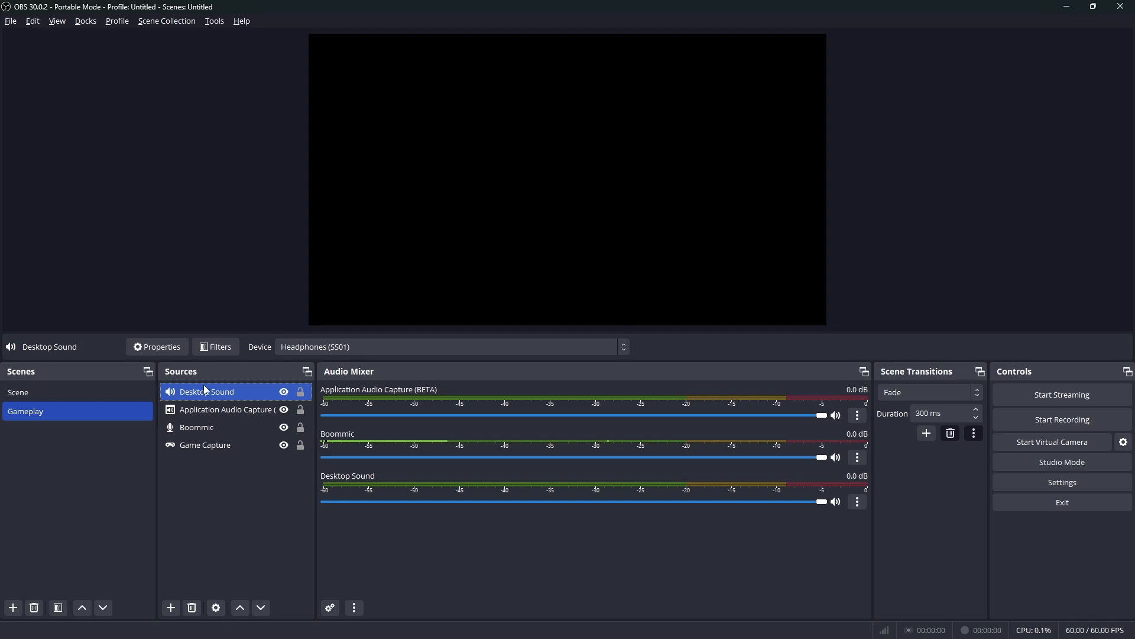
# Open the Advanced Audio Properties, widen the window to show all six tracks, and turn off Active Sources Only
pyautogui.click(858, 415)
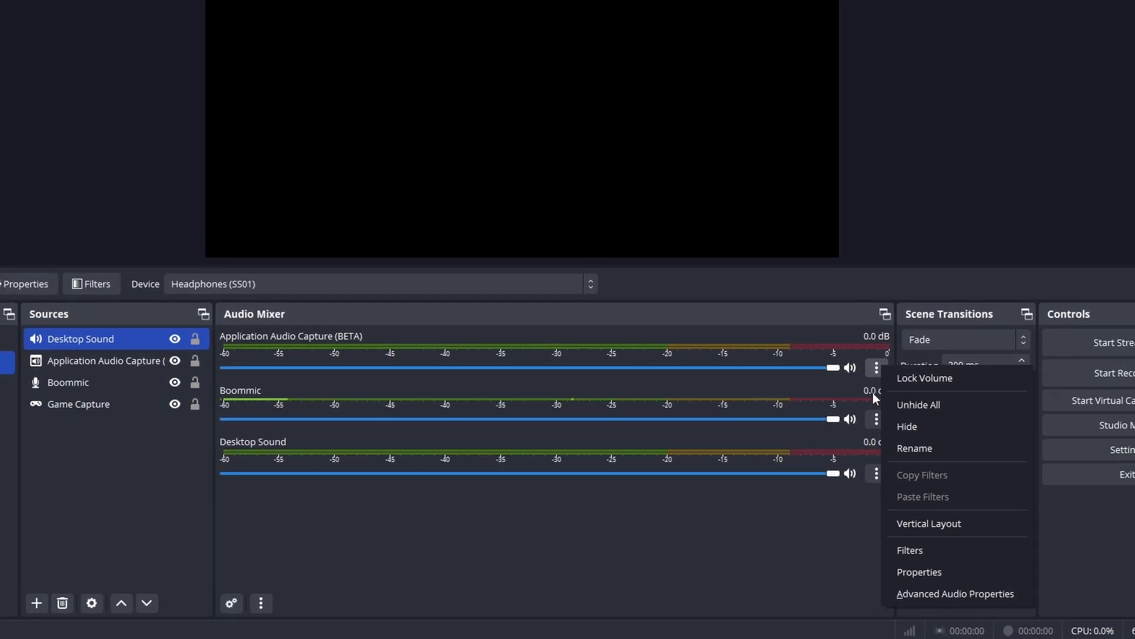
pyautogui.click(956, 593)
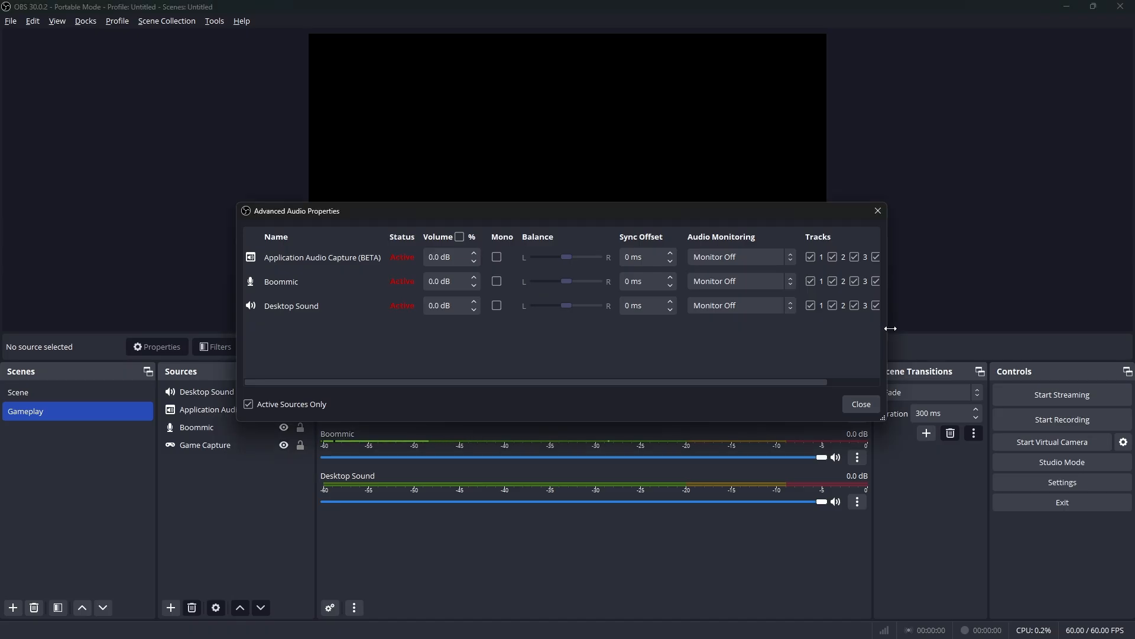
pyautogui.moveTo(1109, 337); pyautogui.dragTo(1134, 328)
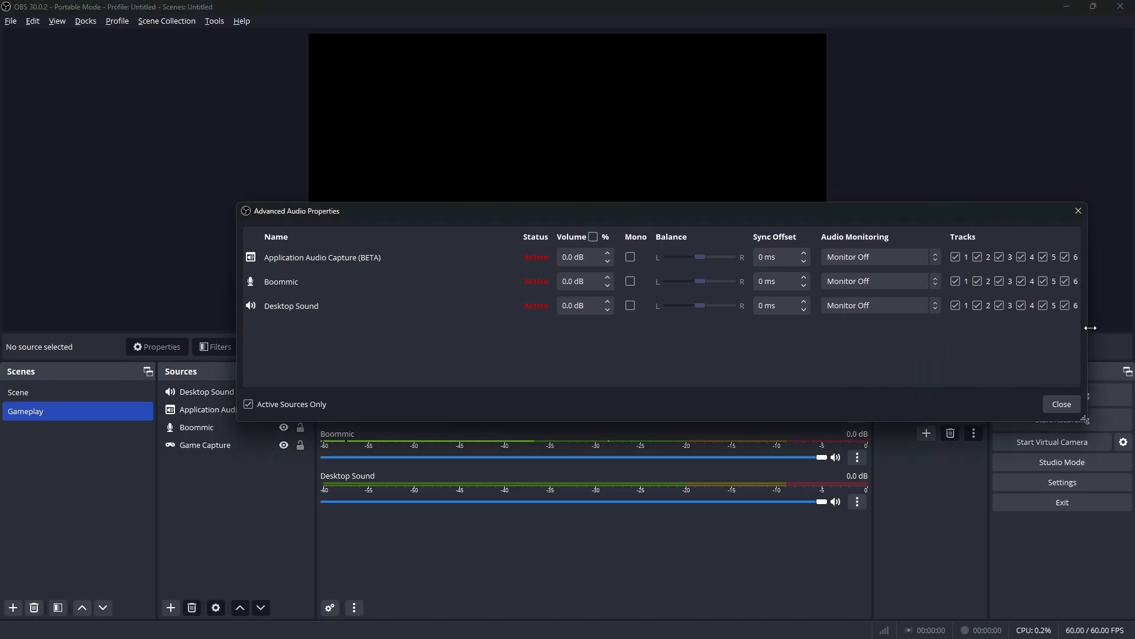
pyautogui.moveTo(1134, 186); pyautogui.dragTo(988, 176)
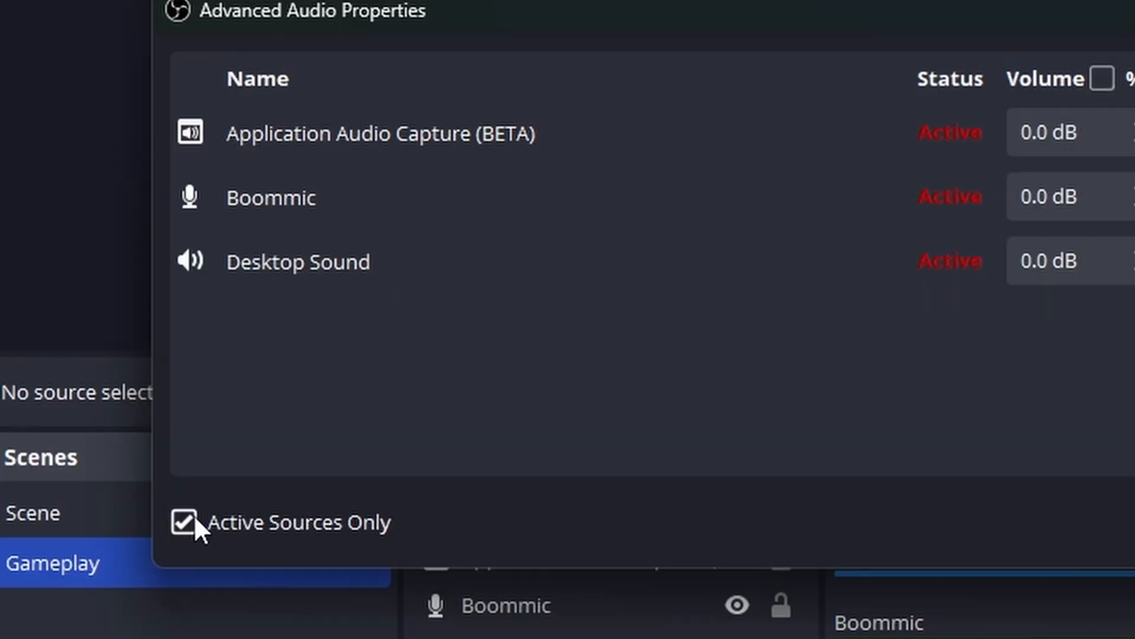
pyautogui.click(29, 418)
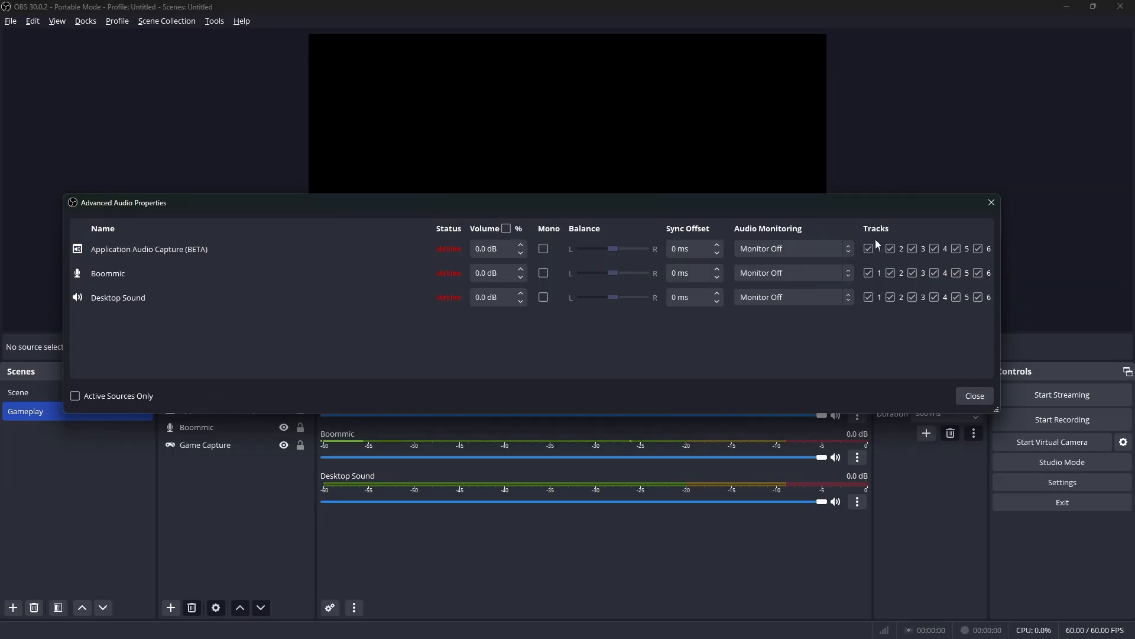
# Clear tracks 1 to 6 for Application Audio Capture, Boommic and Desktop Sound
pyautogui.click(868, 249)
pyautogui.click(868, 272)
pyautogui.click(868, 297)
pyautogui.click(890, 297)
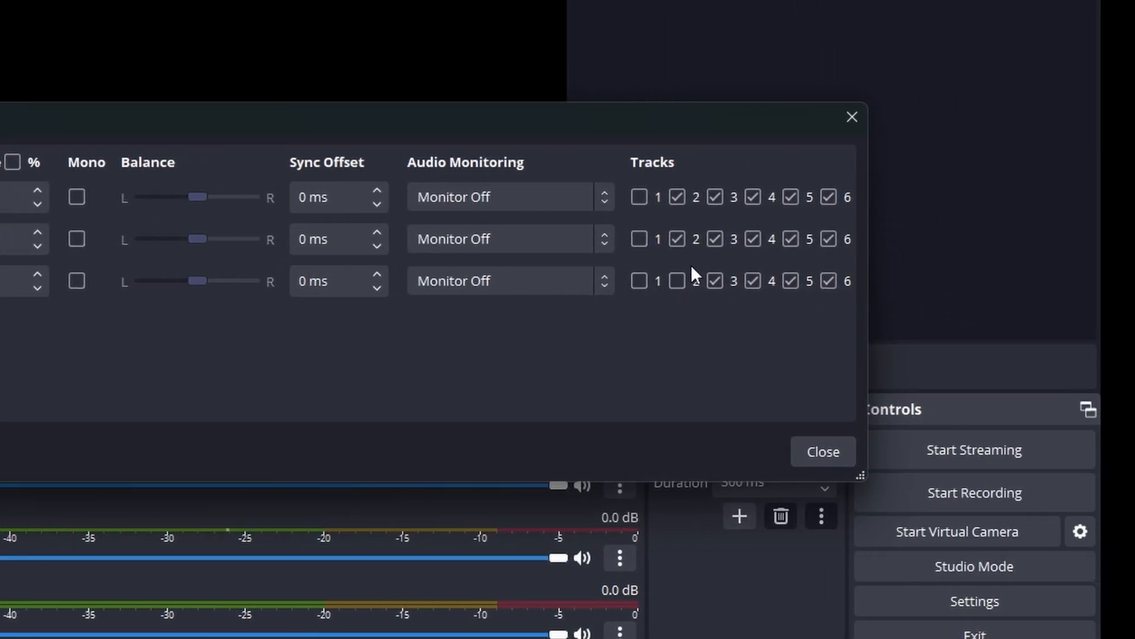
pyautogui.click(890, 272)
pyautogui.click(677, 197)
pyautogui.click(715, 197)
pyautogui.click(715, 239)
pyautogui.click(715, 281)
pyautogui.click(753, 281)
pyautogui.click(792, 197)
pyautogui.click(830, 196)
pyautogui.click(829, 239)
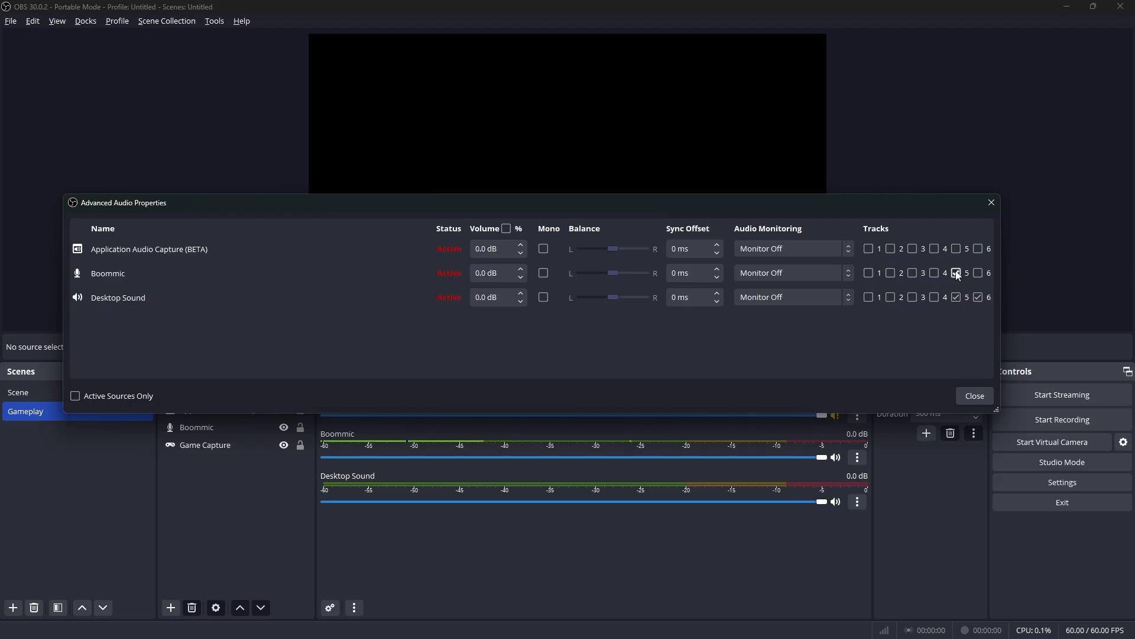
pyautogui.click(791, 239)
pyautogui.click(792, 281)
pyautogui.click(829, 281)
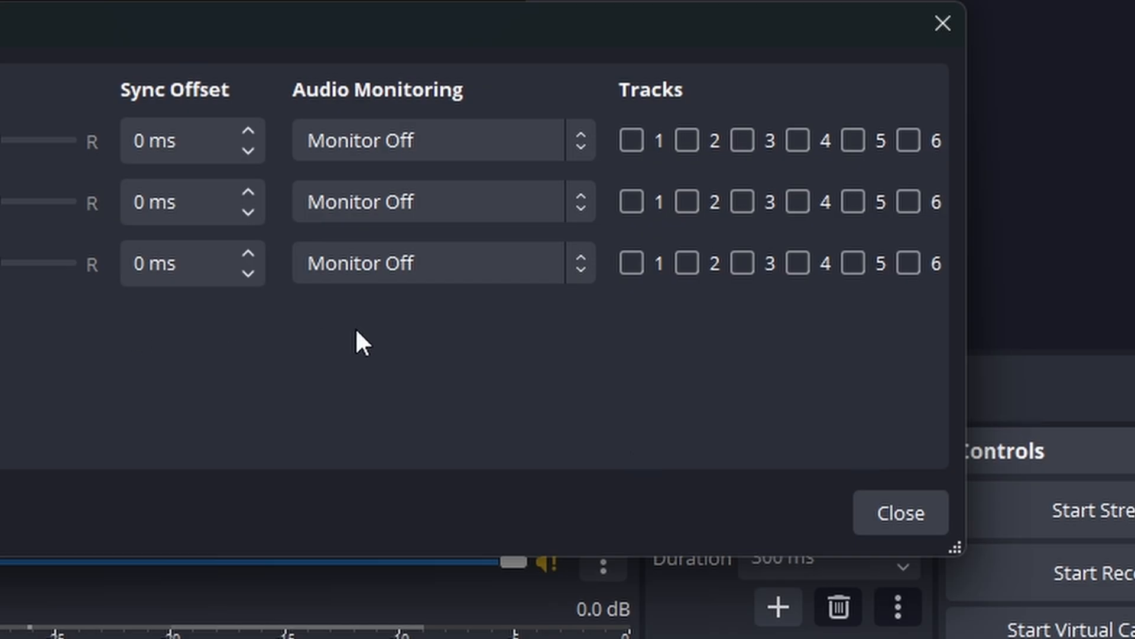
# Assign Application Audio Capture, Boommic and Desktop Sound to track 1
pyautogui.click(632, 140)
pyautogui.click(632, 202)
pyautogui.click(632, 263)
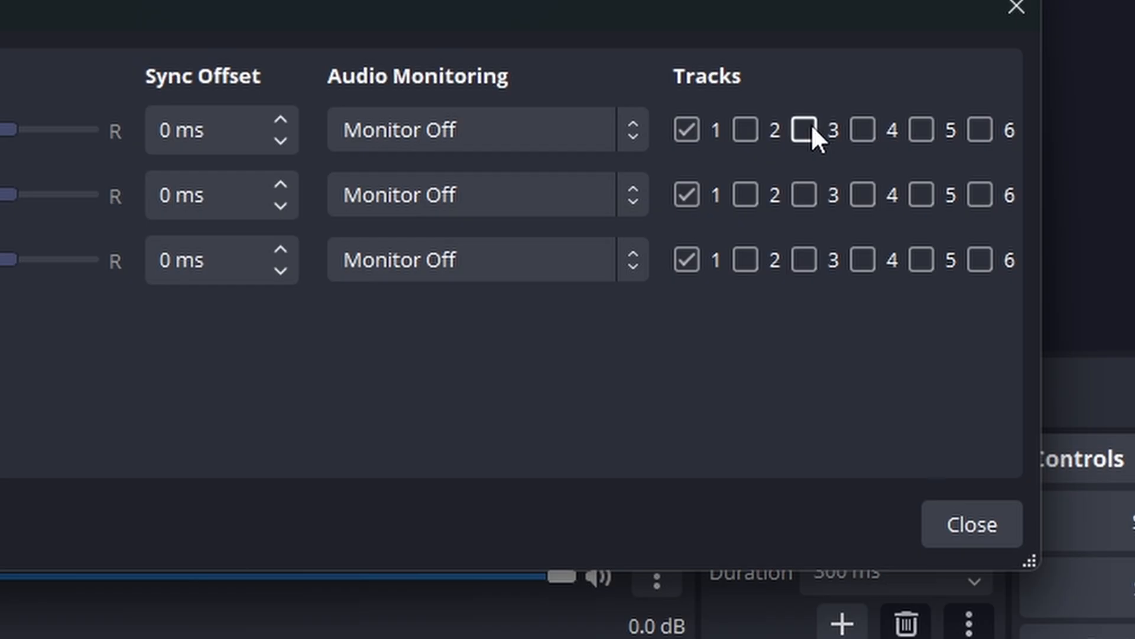
# Additionally assign Application Audio Capture to track 3, Boommic to track 2 and Desktop Sound to track 4
pyautogui.click(803, 260)
pyautogui.click(745, 195)
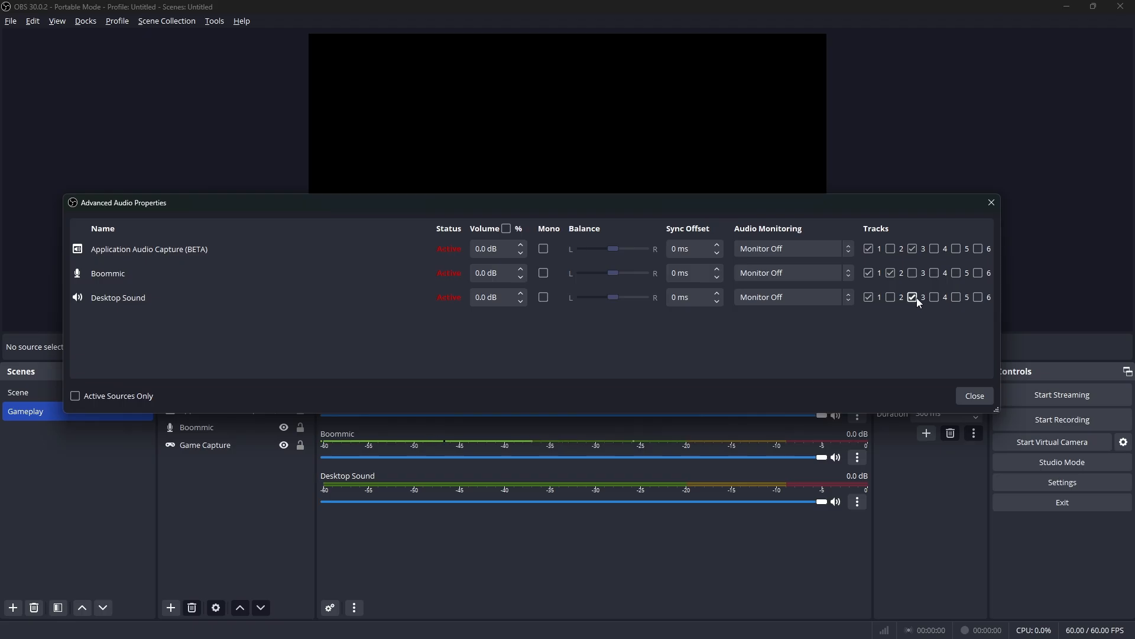
pyautogui.click(913, 297)
pyautogui.click(935, 298)
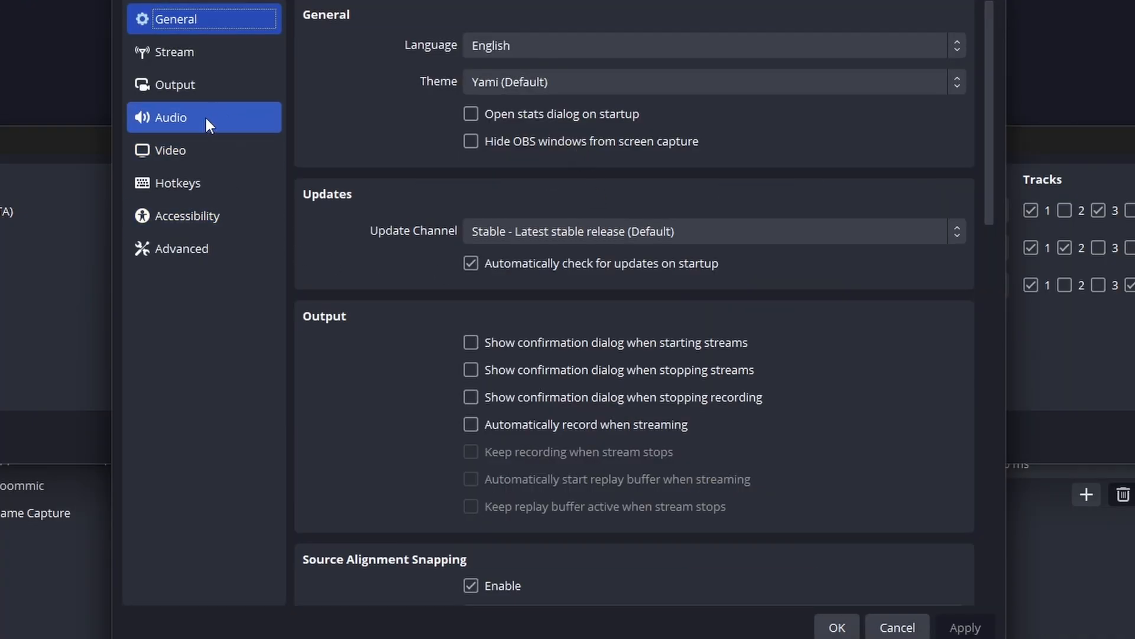
# Enable audio tracks 1 to 4 in the recording output settings, save them and close the Advanced Audio Properties
pyautogui.click(198, 86)
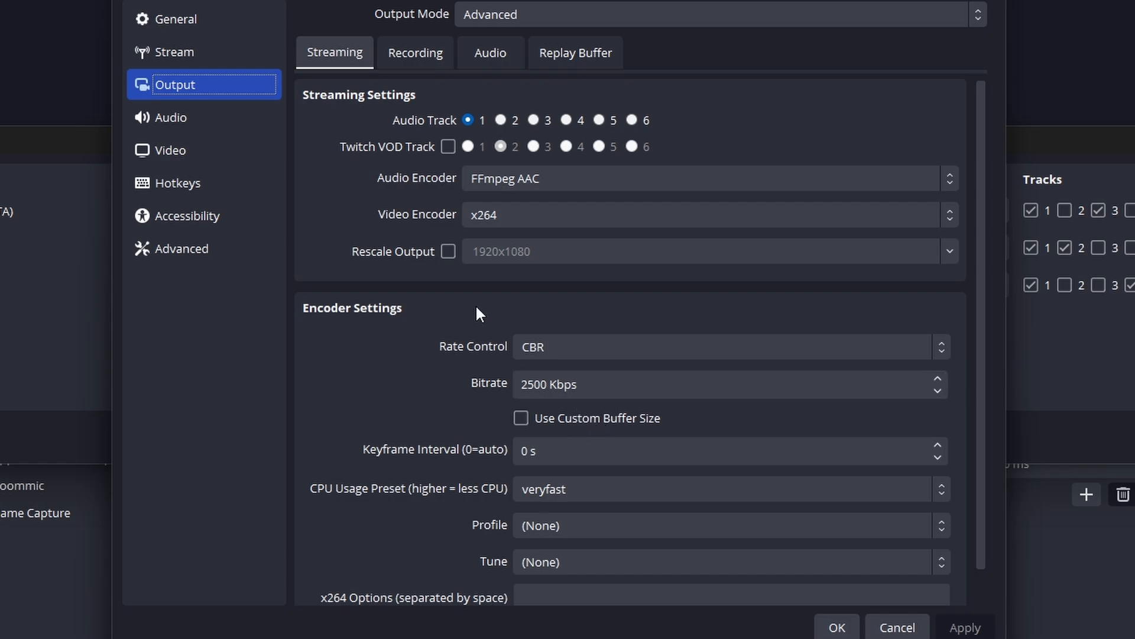
pyautogui.click(415, 52)
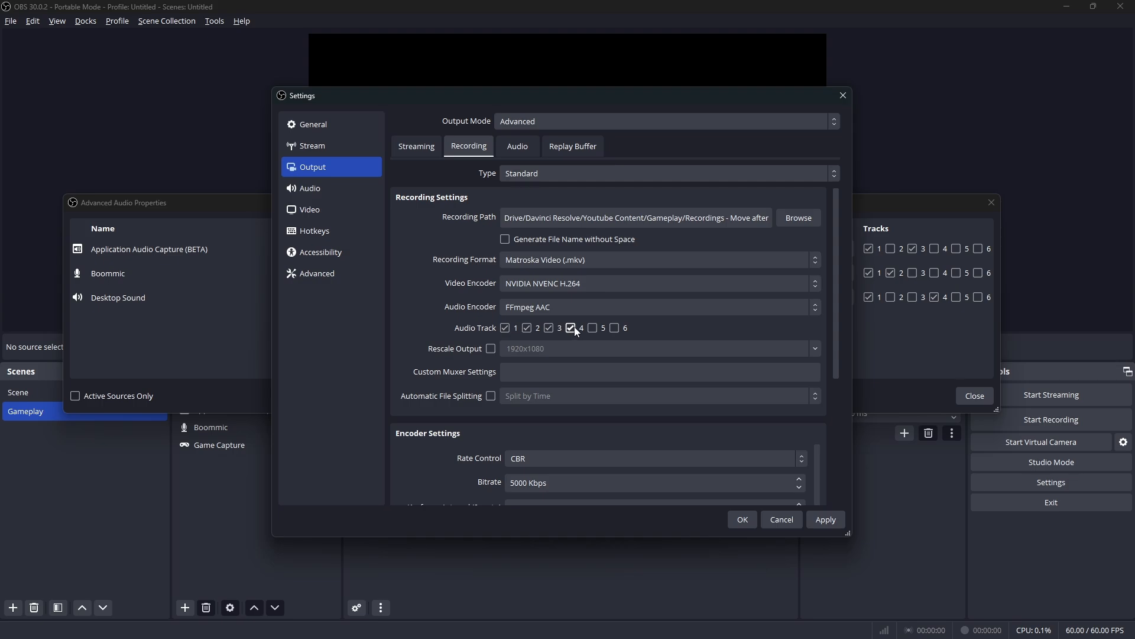
pyautogui.click(732, 522)
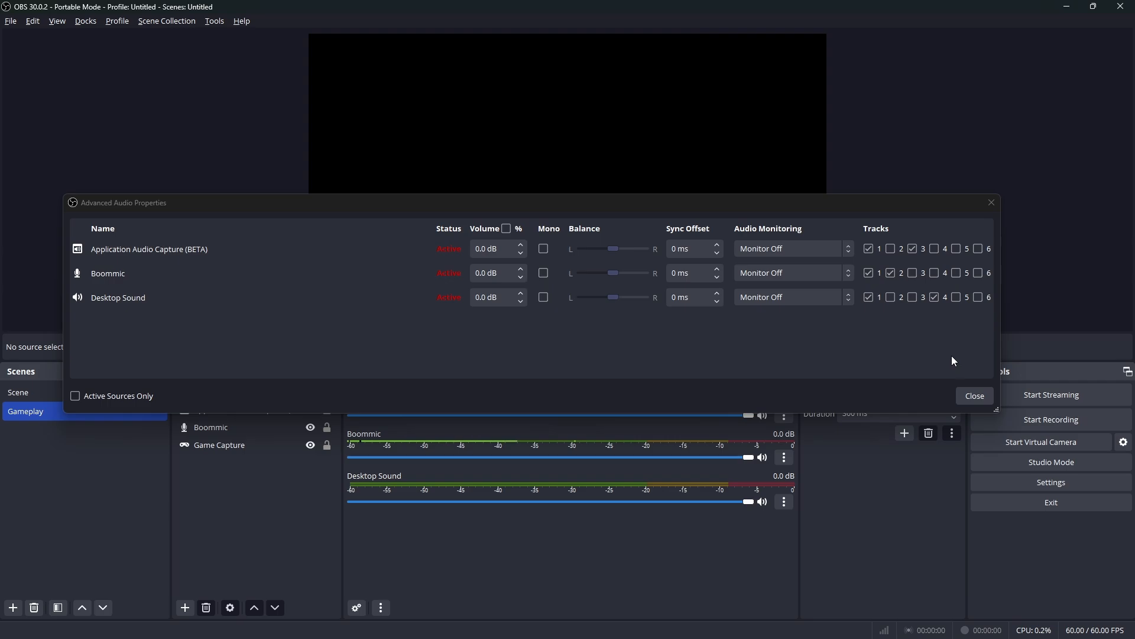
pyautogui.click(970, 395)
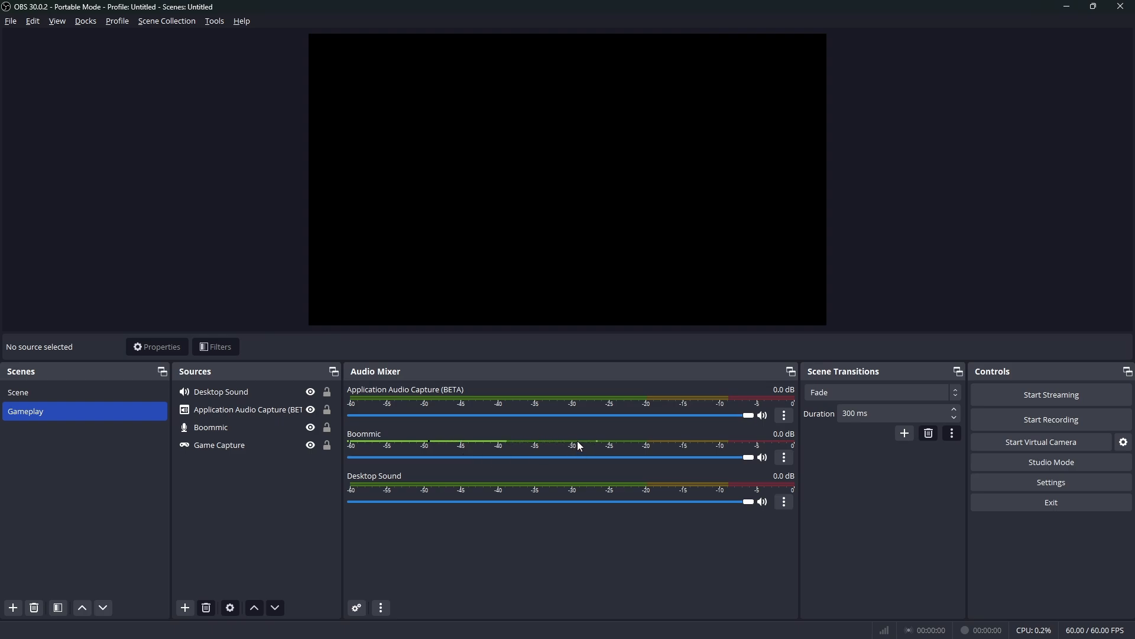
# Add a Gain filter to Boommic and move its filters window so the mixer's level meters are uncovered
pyautogui.click(784, 458)
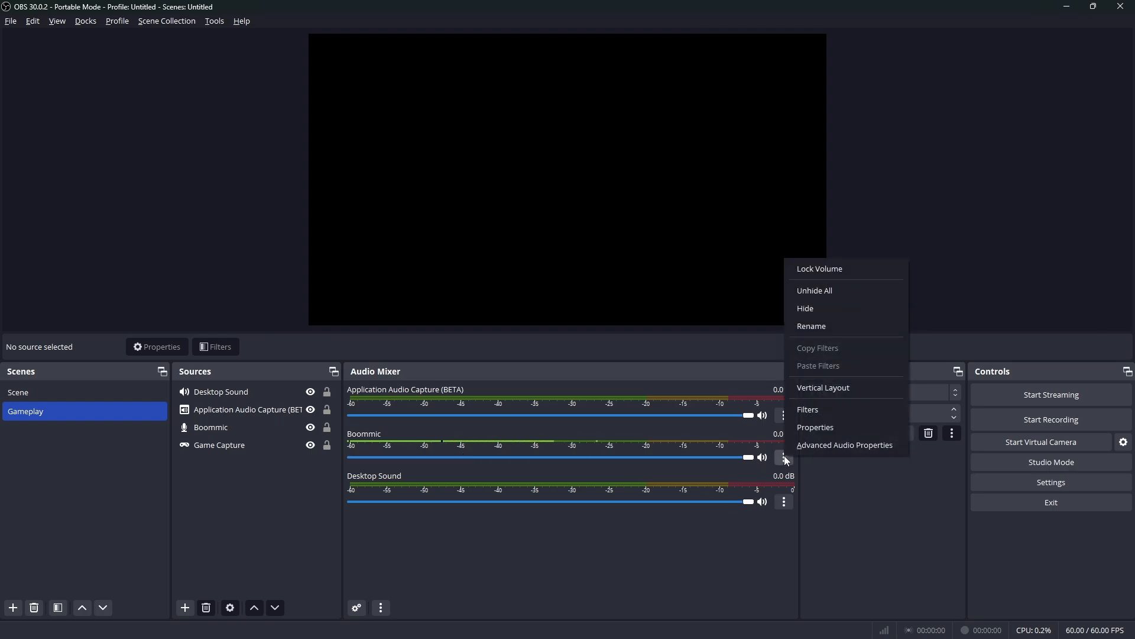
pyautogui.click(815, 409)
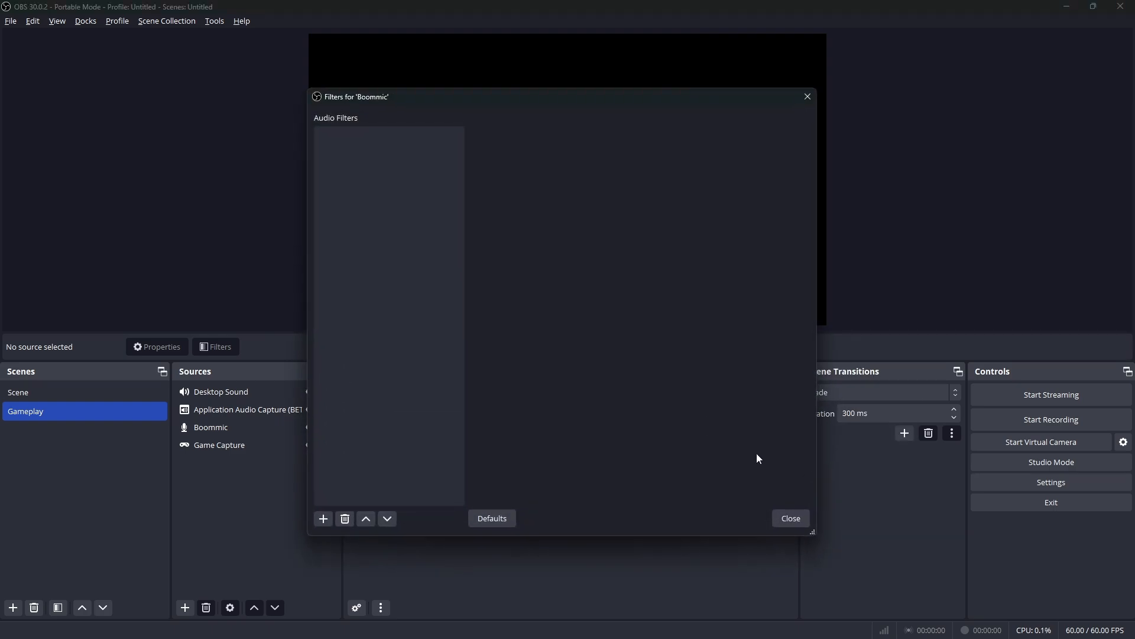
pyautogui.click(324, 518)
pyautogui.click(342, 395)
pyautogui.click(532, 334)
pyautogui.moveTo(532, 98); pyautogui.dragTo(194, 142)
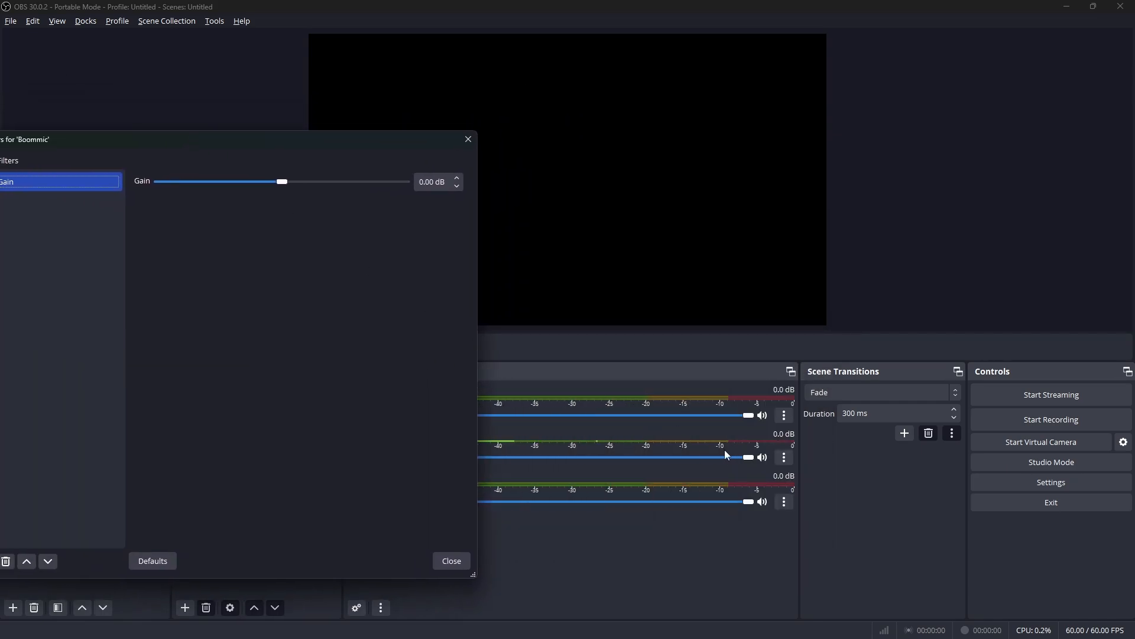
# Set Boommic's gain to 22.50 dB and bring the filters window fully back into view
pyautogui.click(292, 184)
pyautogui.moveTo(317, 188); pyautogui.dragTo(383, 213)
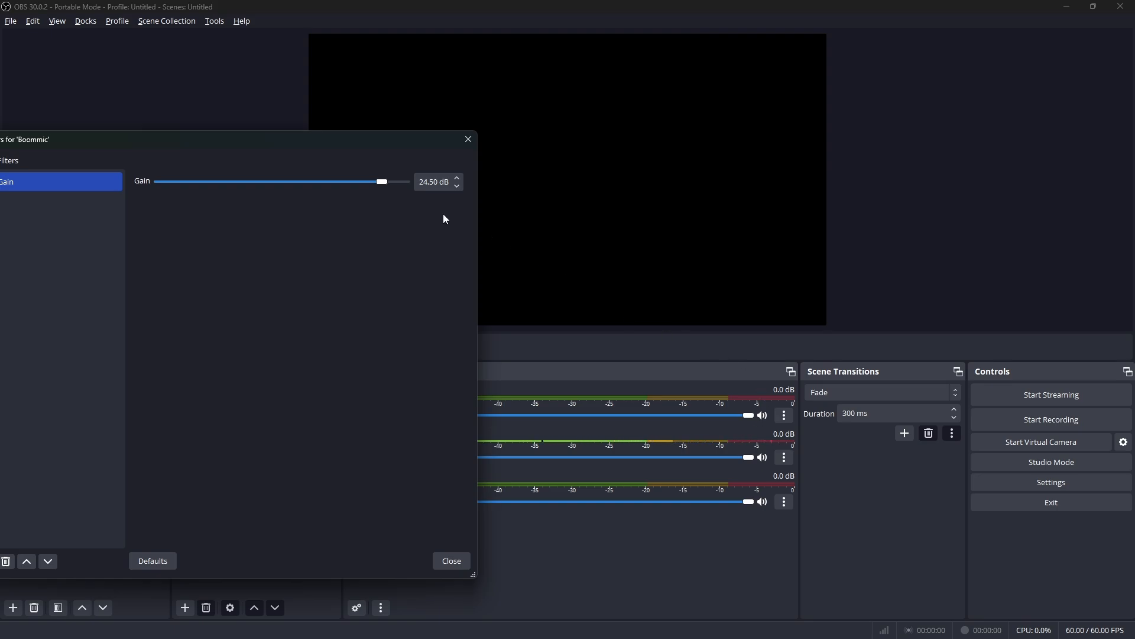
pyautogui.click(381, 184)
pyautogui.moveTo(381, 184); pyautogui.dragTo(373, 184)
pyautogui.moveTo(150, 143); pyautogui.dragTo(279, 115)
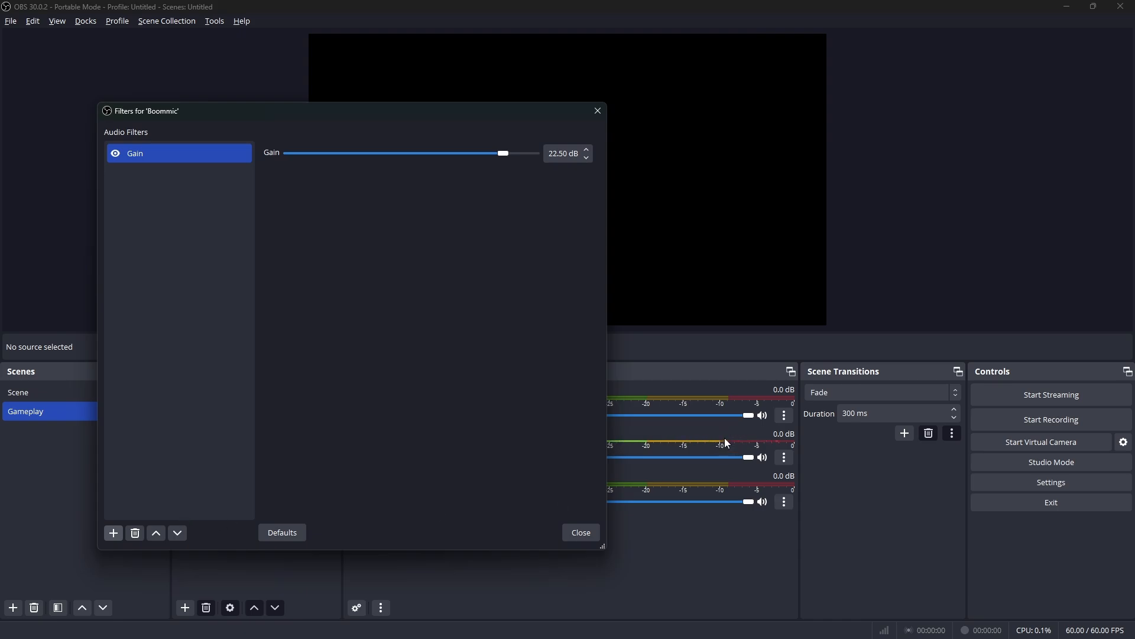
# Add a Limiter filter to Boommic with a threshold of -10.40 dB and close the filters window
pyautogui.click(113, 533)
pyautogui.click(161, 450)
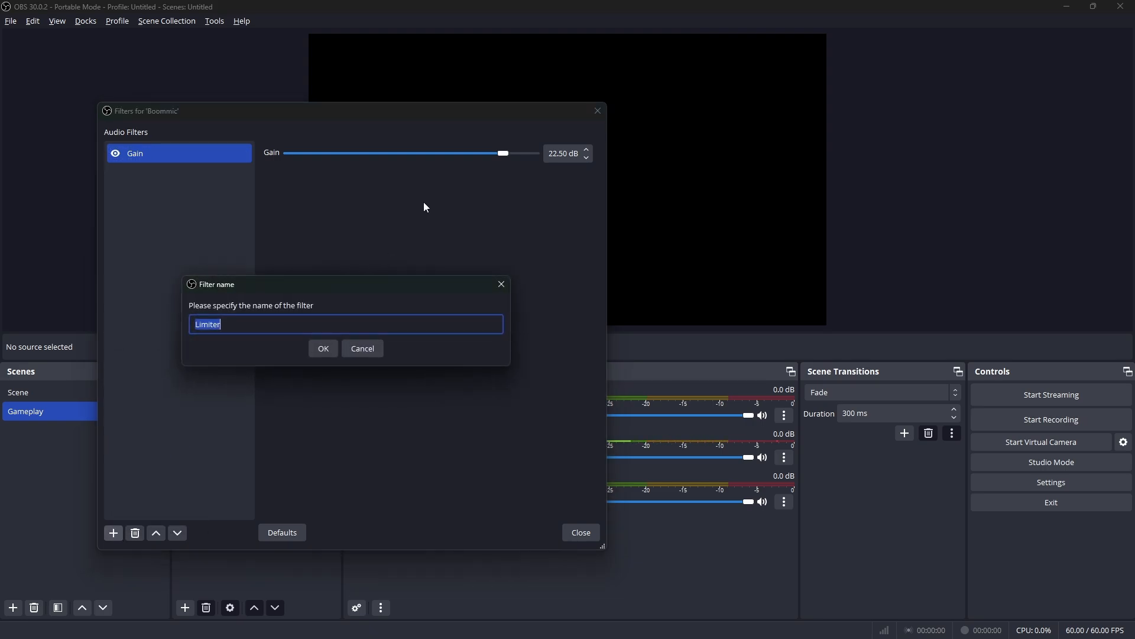
pyautogui.press('Return')
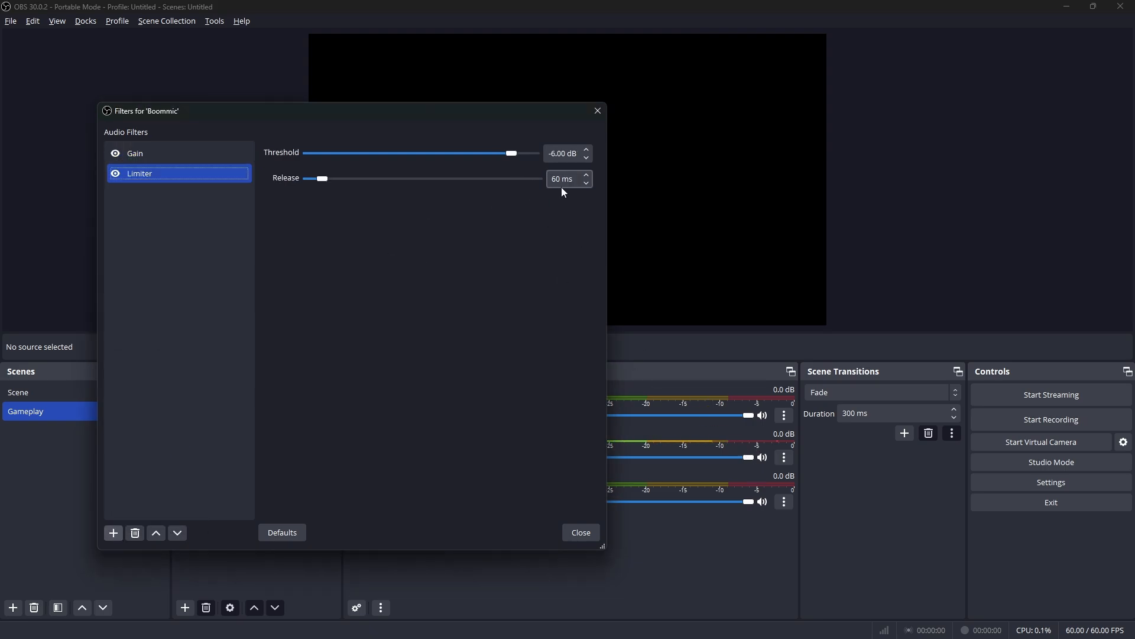
pyautogui.moveTo(510, 155); pyautogui.dragTo(497, 158)
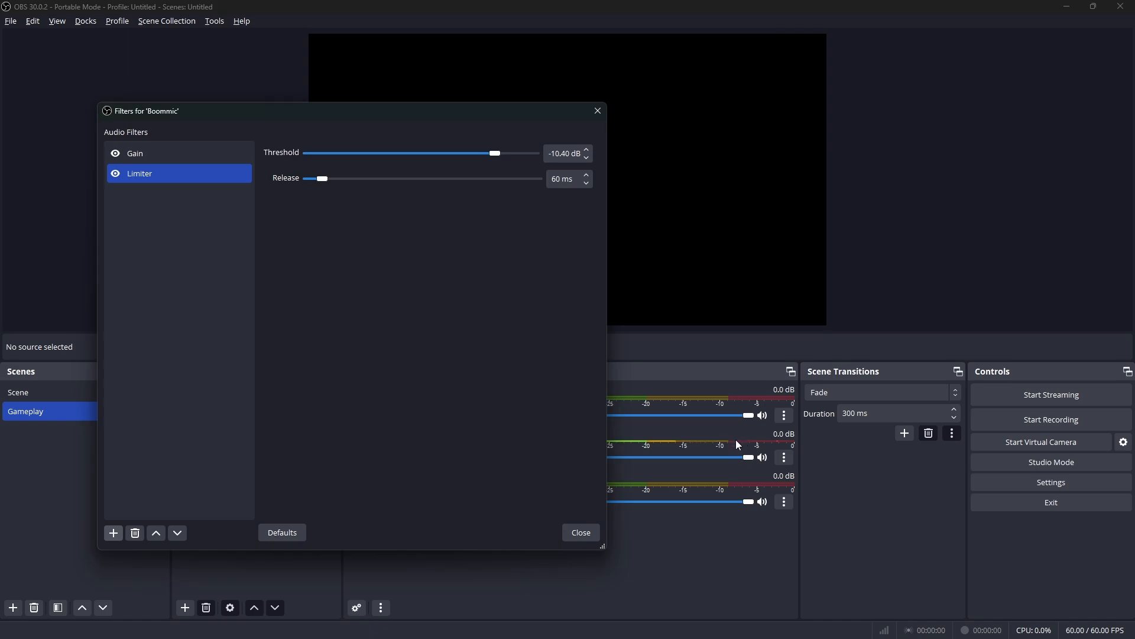
pyautogui.click(591, 537)
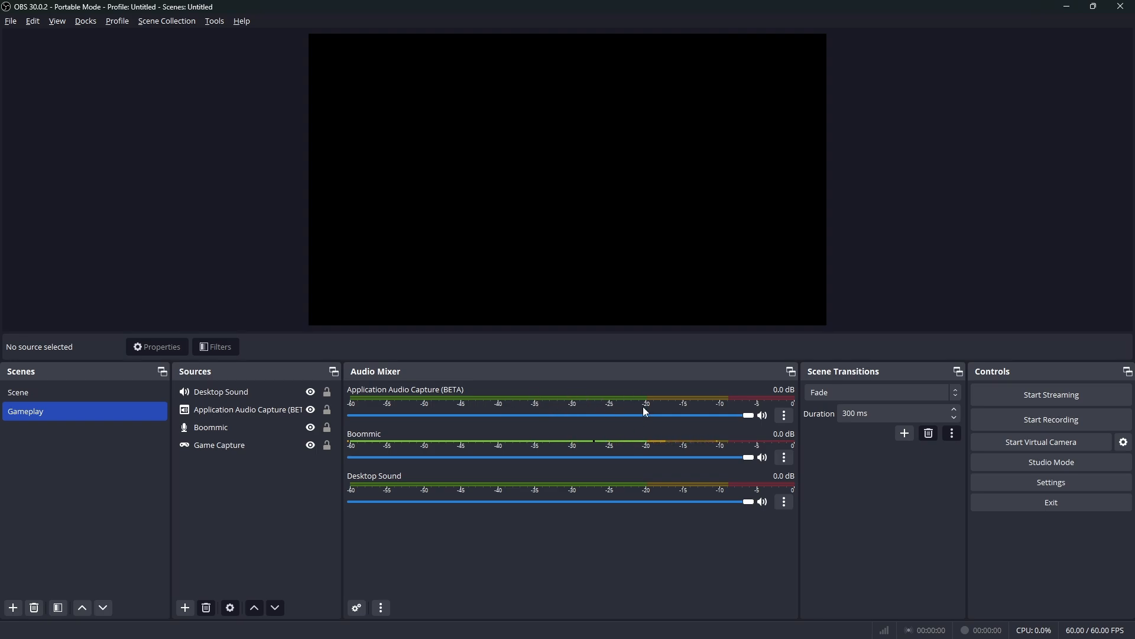
pyautogui.click(785, 415)
pyautogui.click(786, 458)
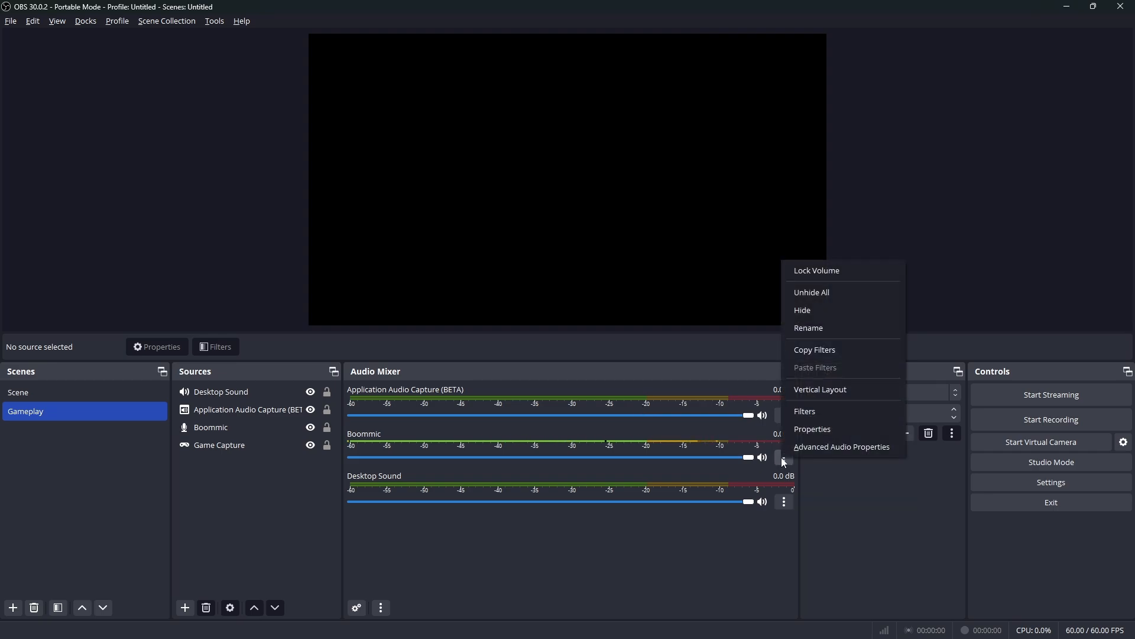
pyautogui.click(594, 392)
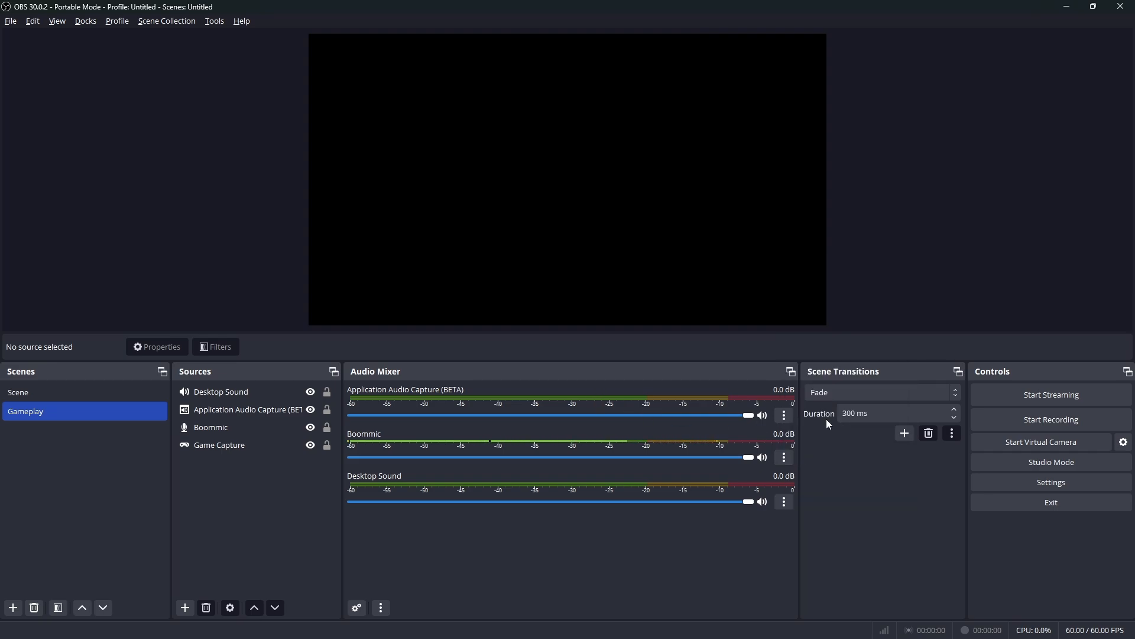
# Review the window and match priority choices for Application Audio Capture, keeping [SearchHost.exe]: Search and the same-type match
pyautogui.click(787, 416)
pyautogui.click(839, 586)
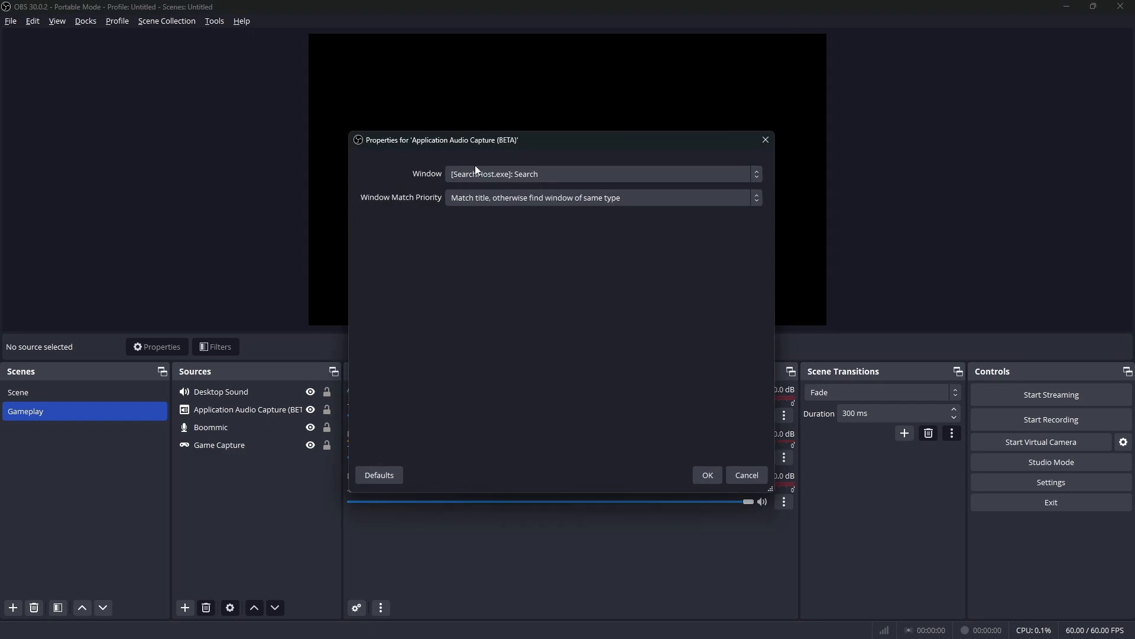
pyautogui.click(559, 177)
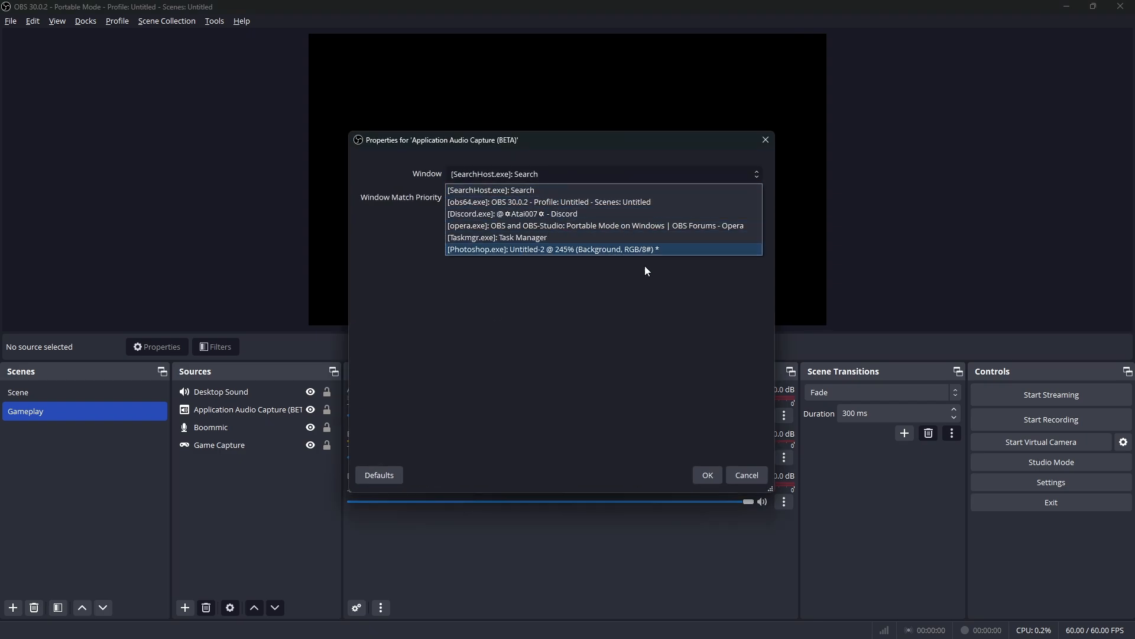
pyautogui.click(569, 190)
pyautogui.click(546, 204)
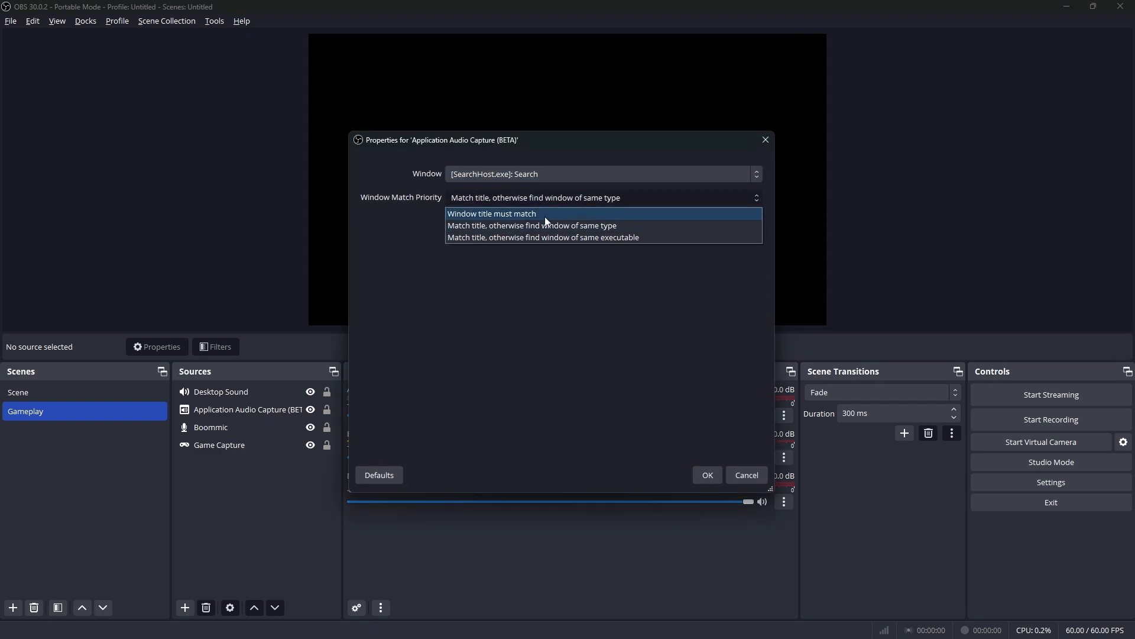
pyautogui.click(689, 241)
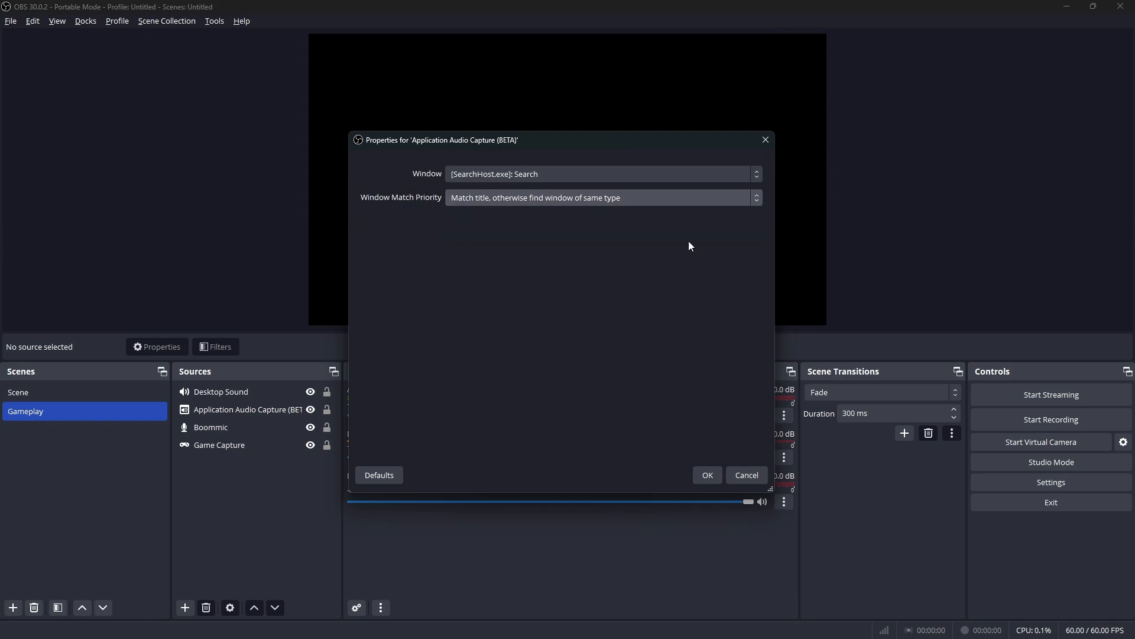
pyautogui.click(708, 477)
# Add a Display Capture source to the Gameplay scene and set its capture method to Windows 10 (1903 and up)
pyautogui.click(185, 607)
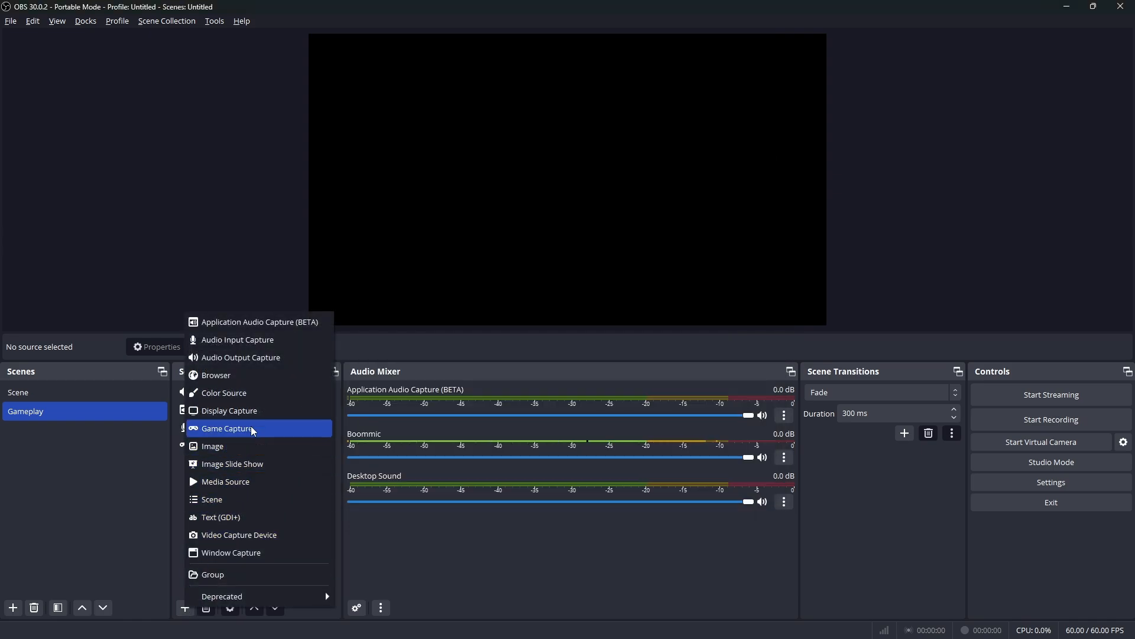
pyautogui.click(228, 410)
pyautogui.press('Return')
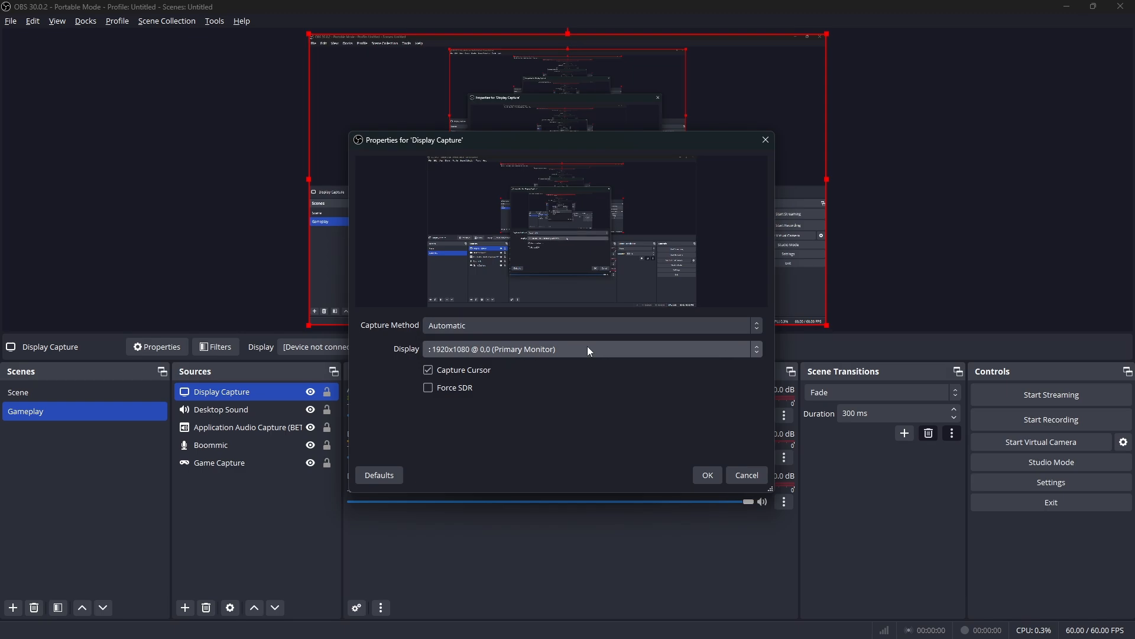
pyautogui.click(574, 326)
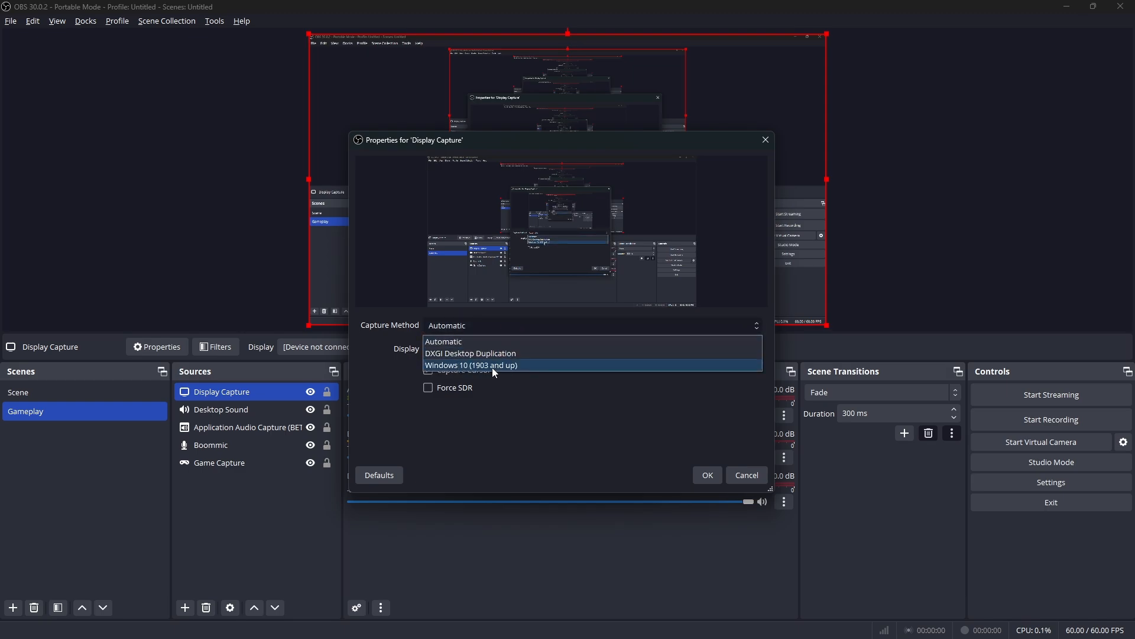
pyautogui.click(531, 366)
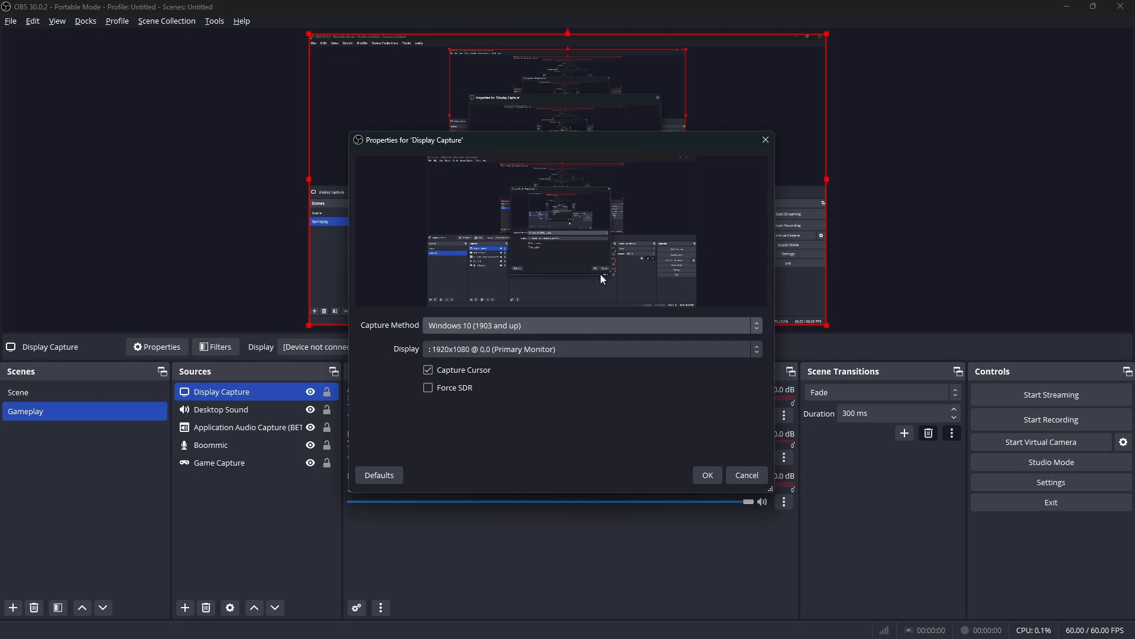
pyautogui.click(728, 472)
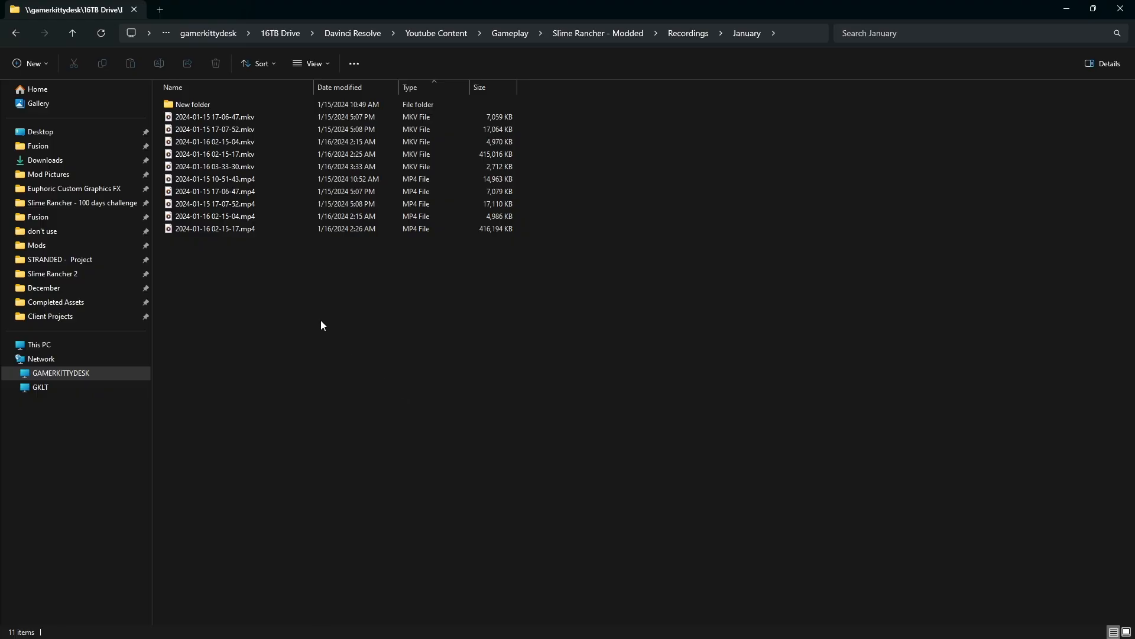
pyautogui.moveTo(546, 154)
pyautogui.mouseDown()
pyautogui.moveTo(261, 157)
pyautogui.moveTo(643, 182)
pyautogui.moveTo(470, 150)
pyautogui.moveTo(550, 171)
pyautogui.mouseUp()
pyautogui.moveTo(540, 219); pyautogui.dragTo(427, 231)
pyautogui.click(537, 214)
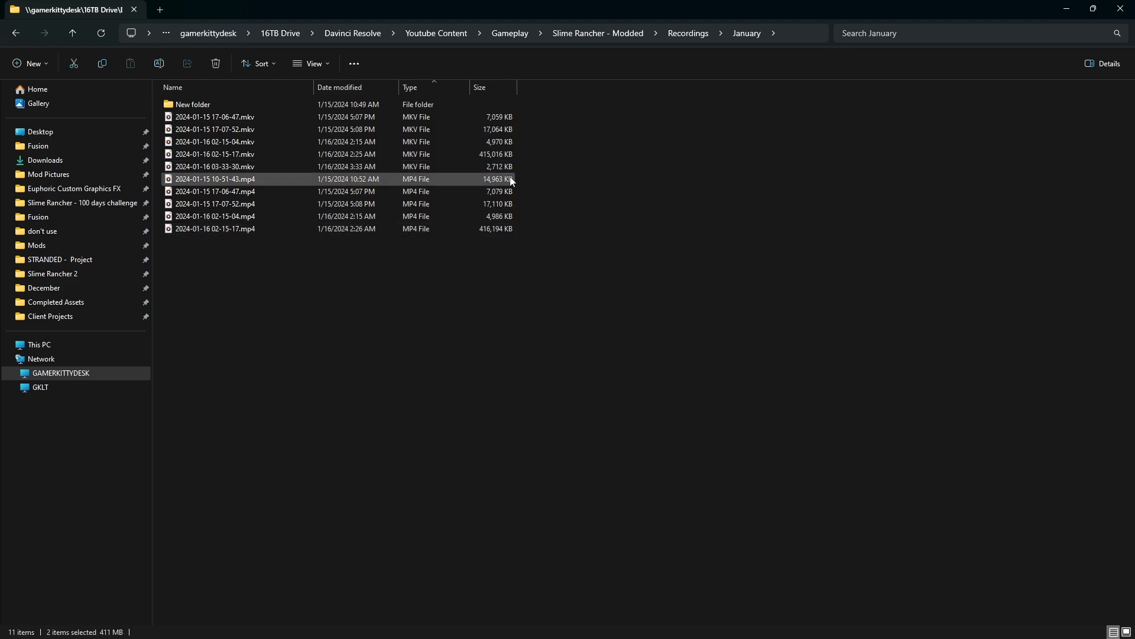
pyautogui.click(496, 89)
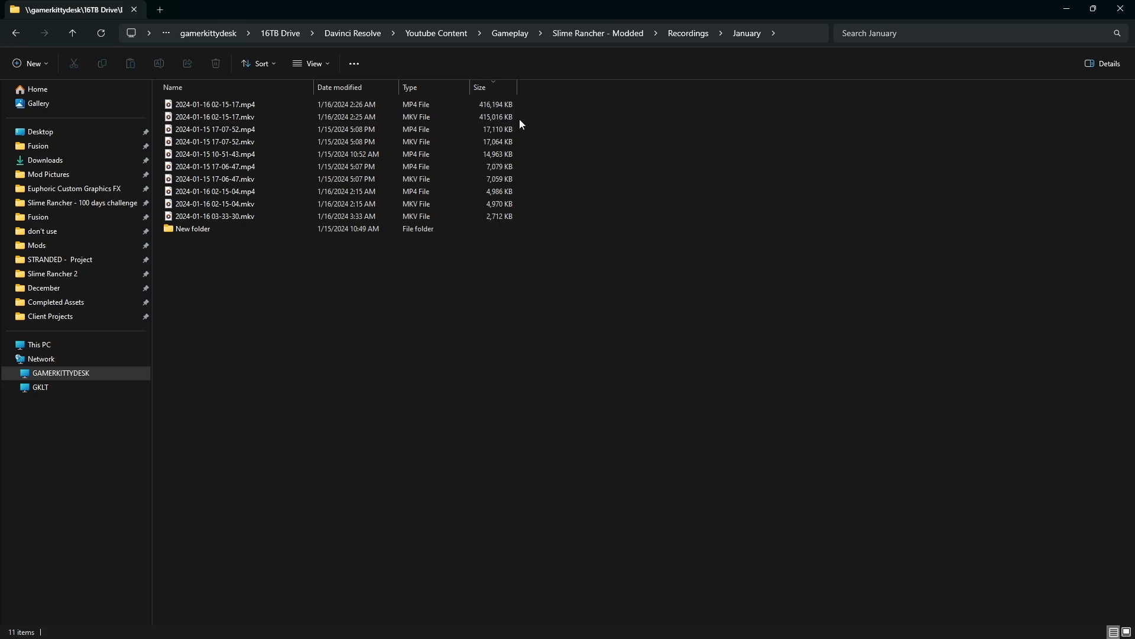
pyautogui.moveTo(519, 119); pyautogui.dragTo(413, 120)
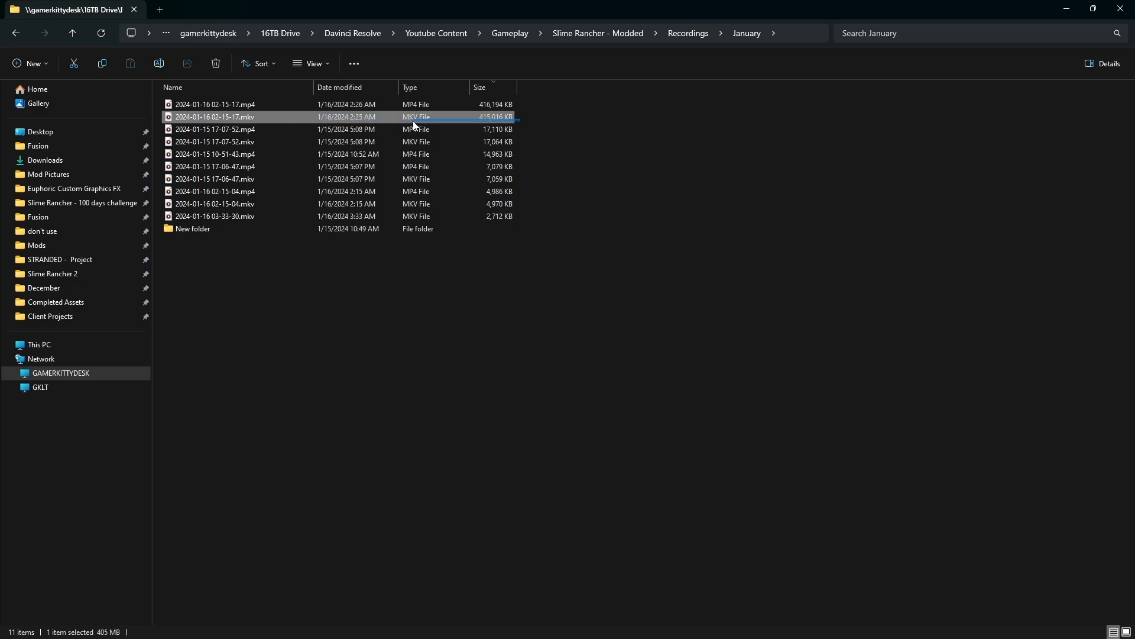
pyautogui.moveTo(518, 120); pyautogui.dragTo(540, 117)
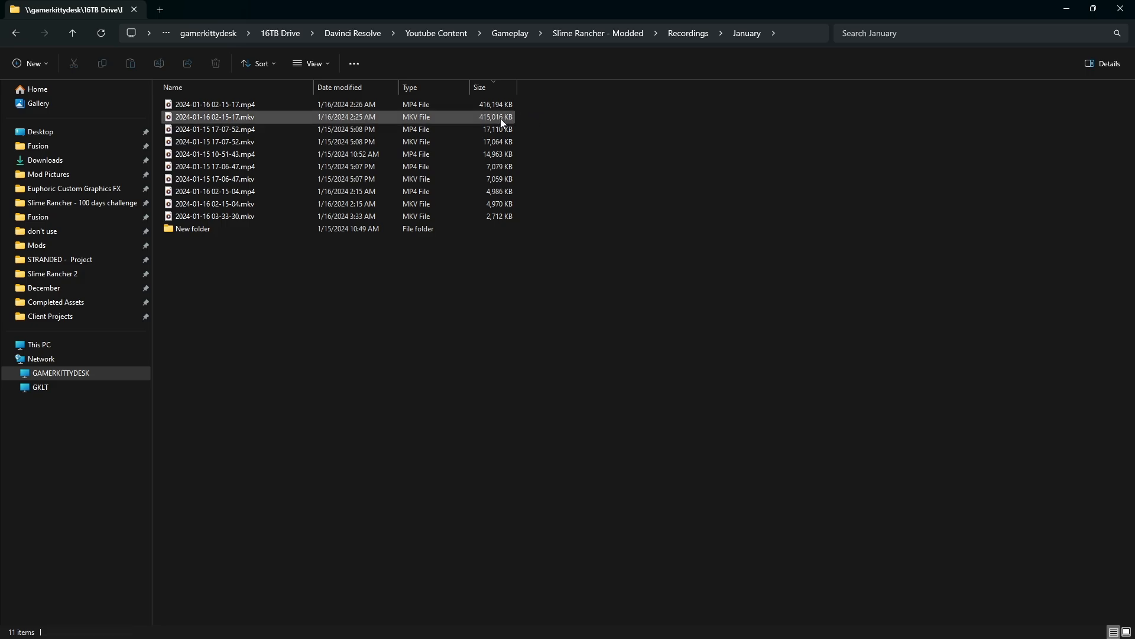
pyautogui.moveTo(541, 102); pyautogui.dragTo(508, 105)
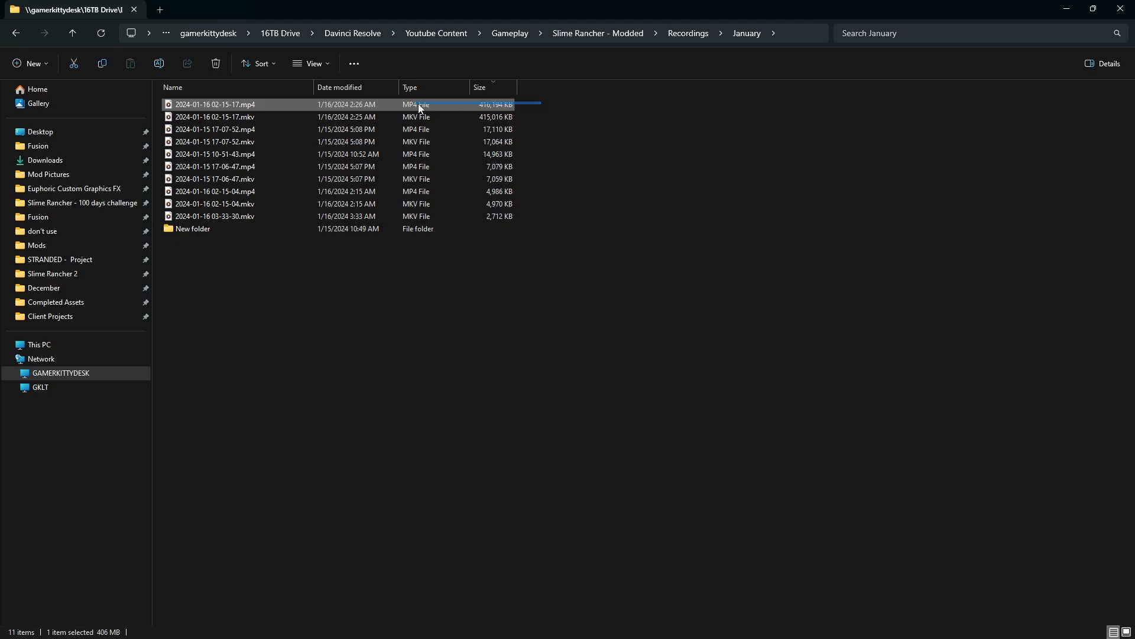
pyautogui.moveTo(419, 105); pyautogui.dragTo(636, 119)
pyautogui.moveTo(522, 114); pyautogui.dragTo(335, 115)
pyautogui.hotkey('alt', 'Left')
pyautogui.doubleClick(243, 107)
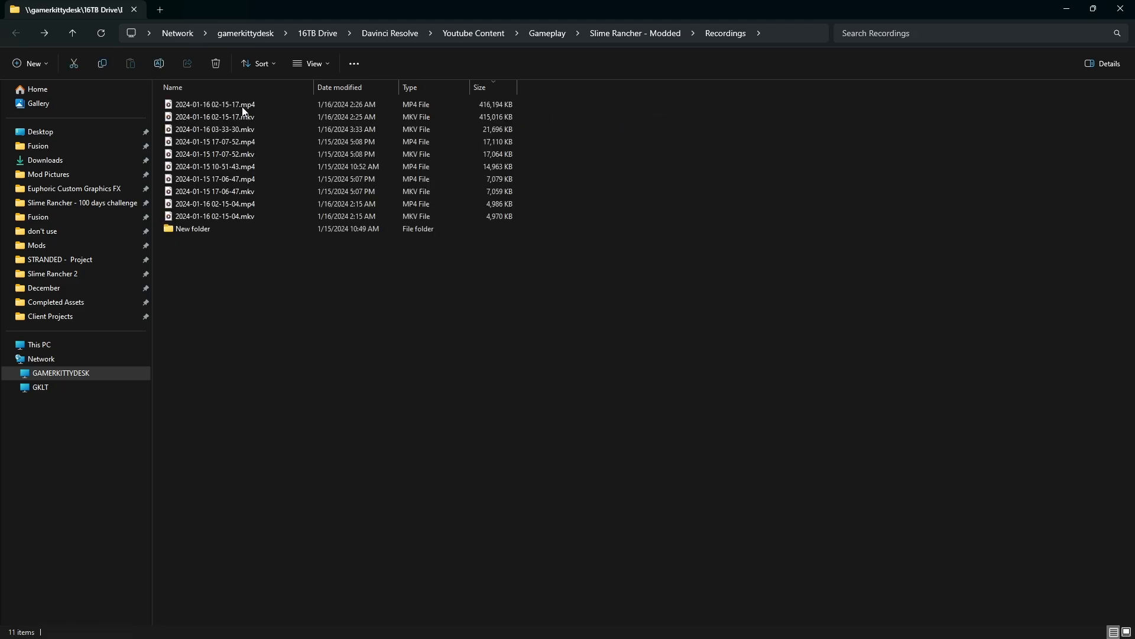
pyautogui.moveTo(537, 118); pyautogui.dragTo(456, 116)
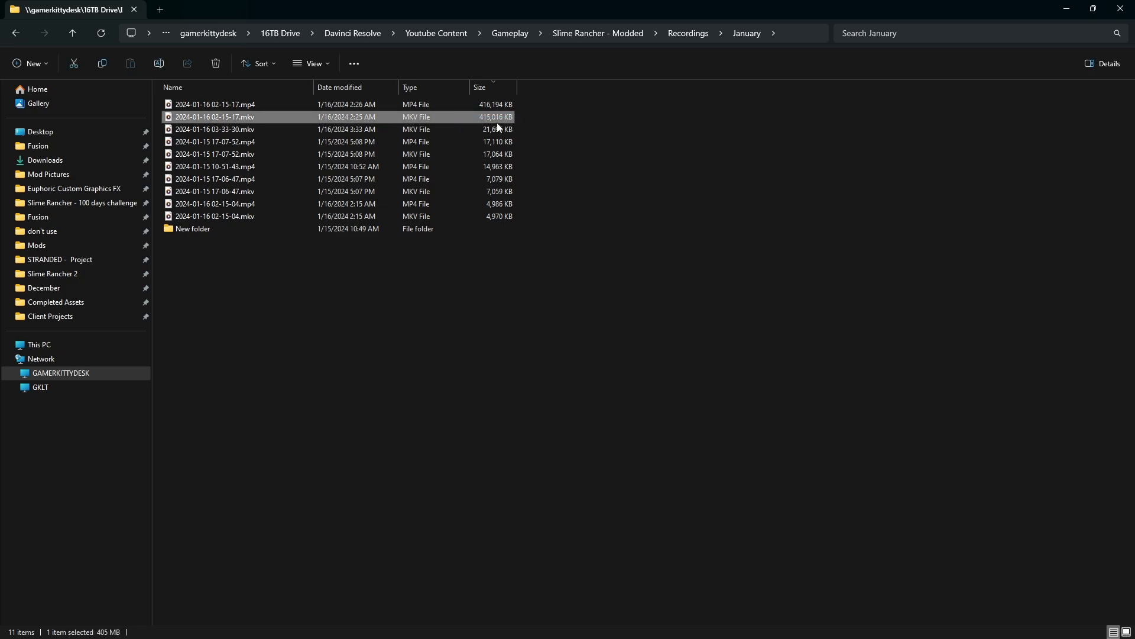
pyautogui.press('Delete')
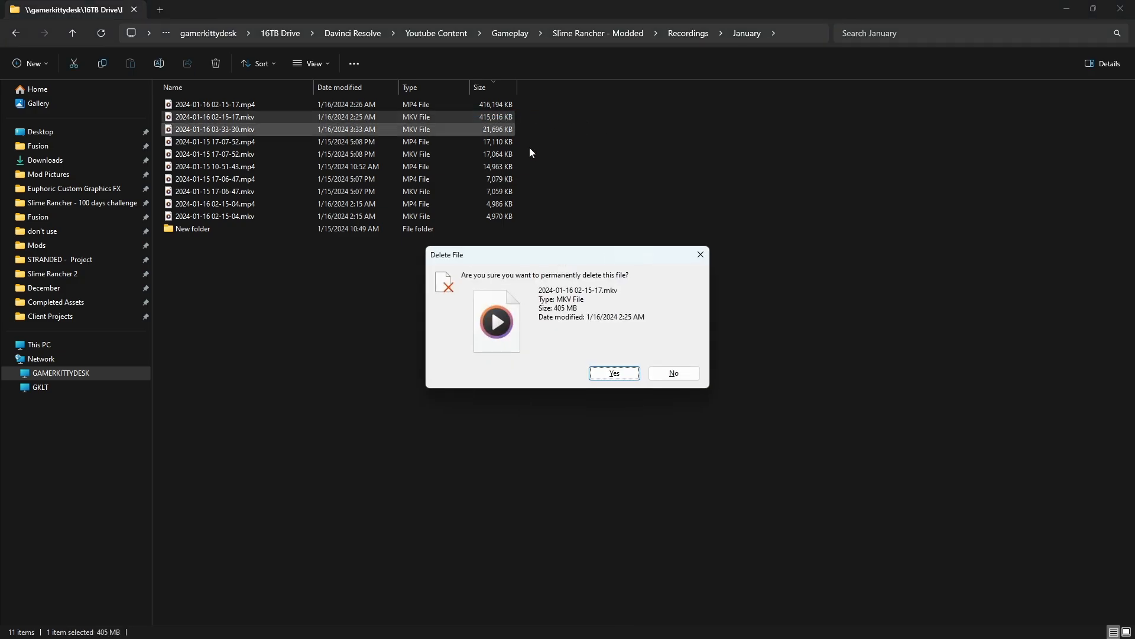
pyautogui.click(612, 373)
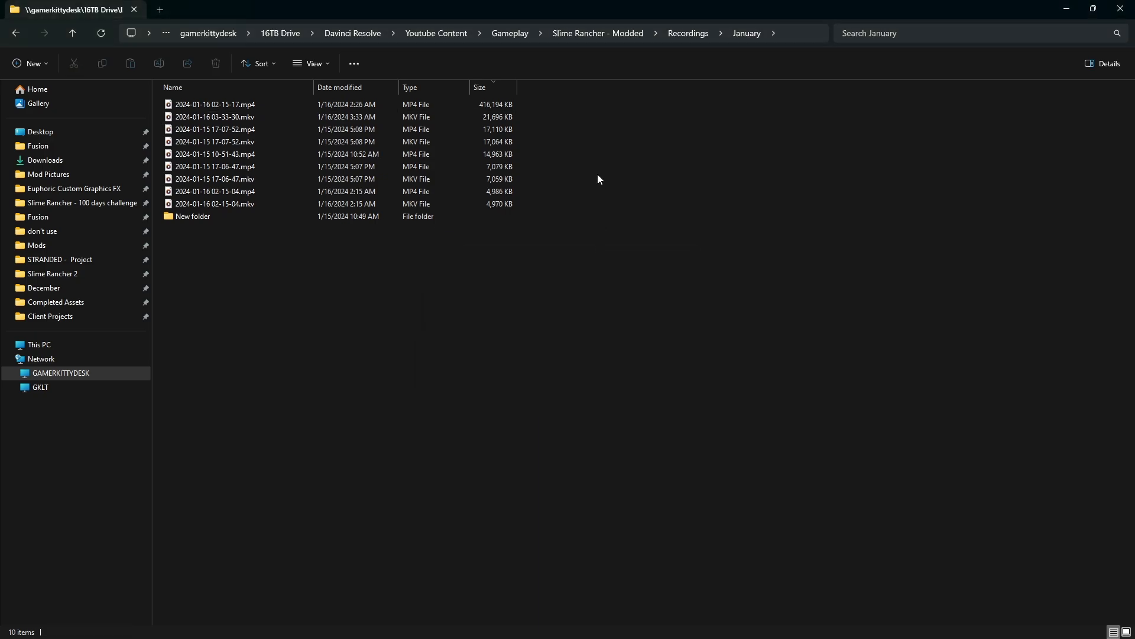
pyautogui.moveTo(528, 105); pyautogui.dragTo(466, 105)
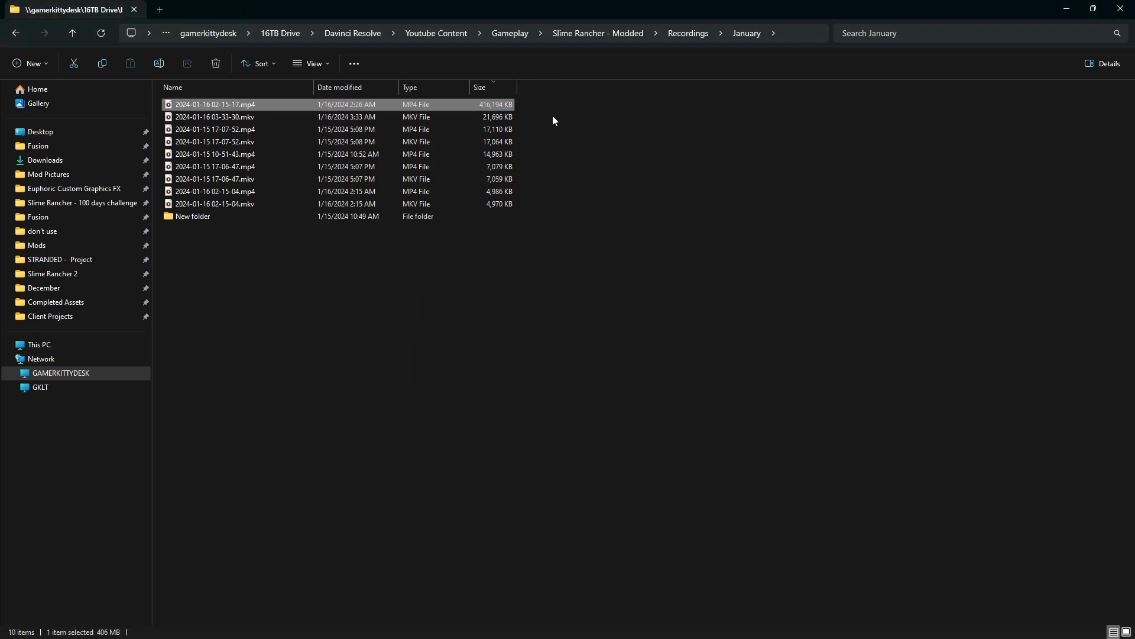
pyautogui.click(552, 115)
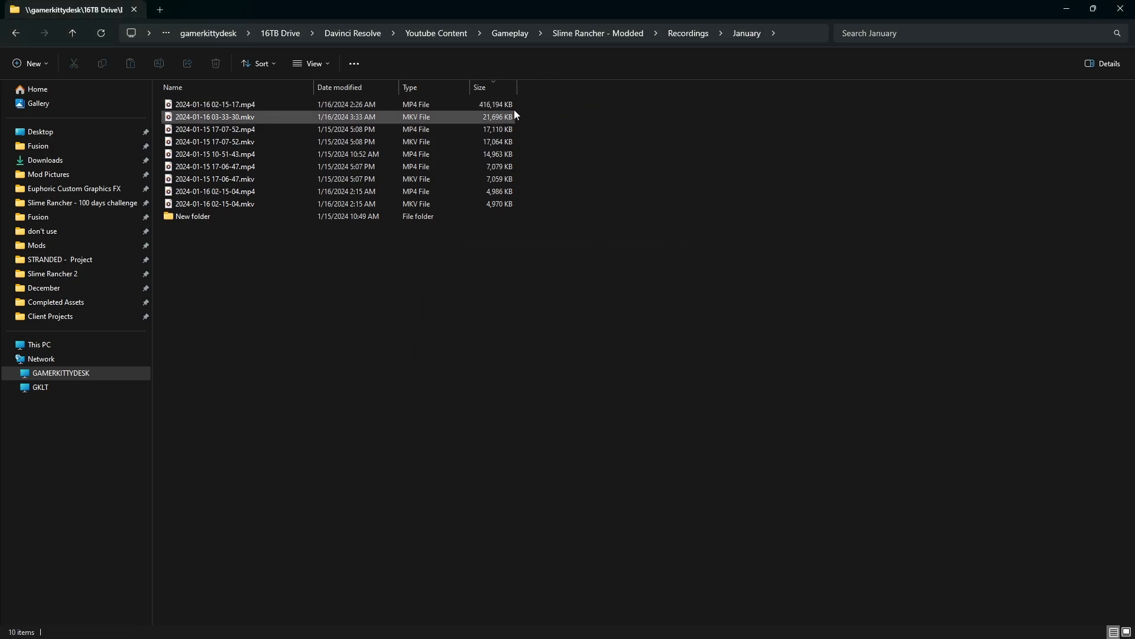
pyautogui.click(437, 83)
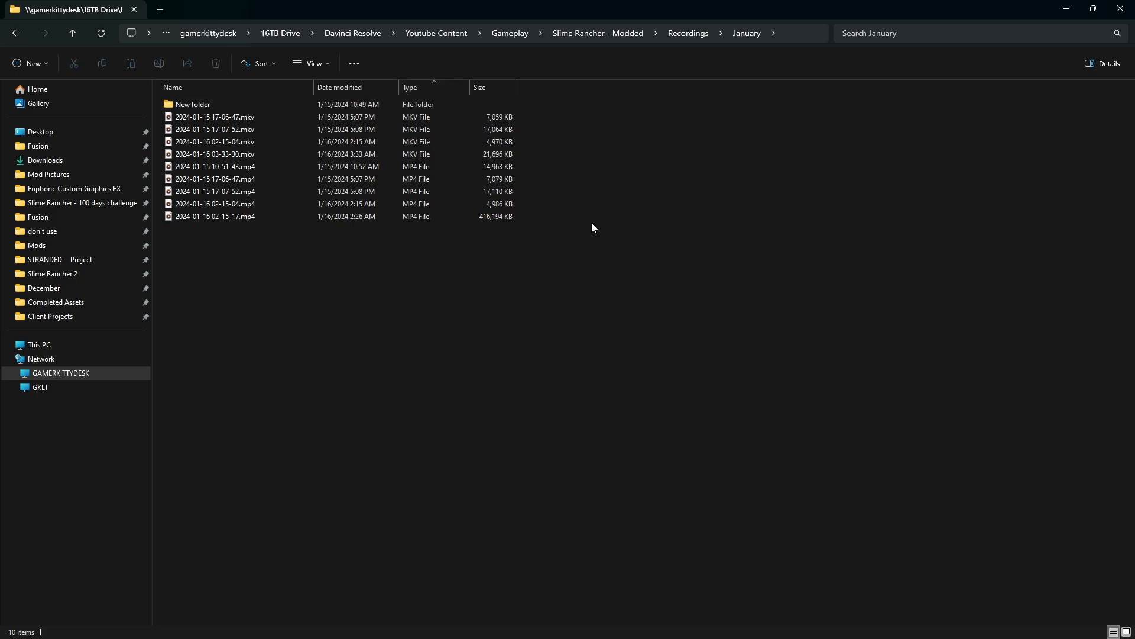
pyautogui.moveTo(554, 120); pyautogui.dragTo(454, 155)
pyautogui.moveTo(527, 146); pyautogui.dragTo(427, 118)
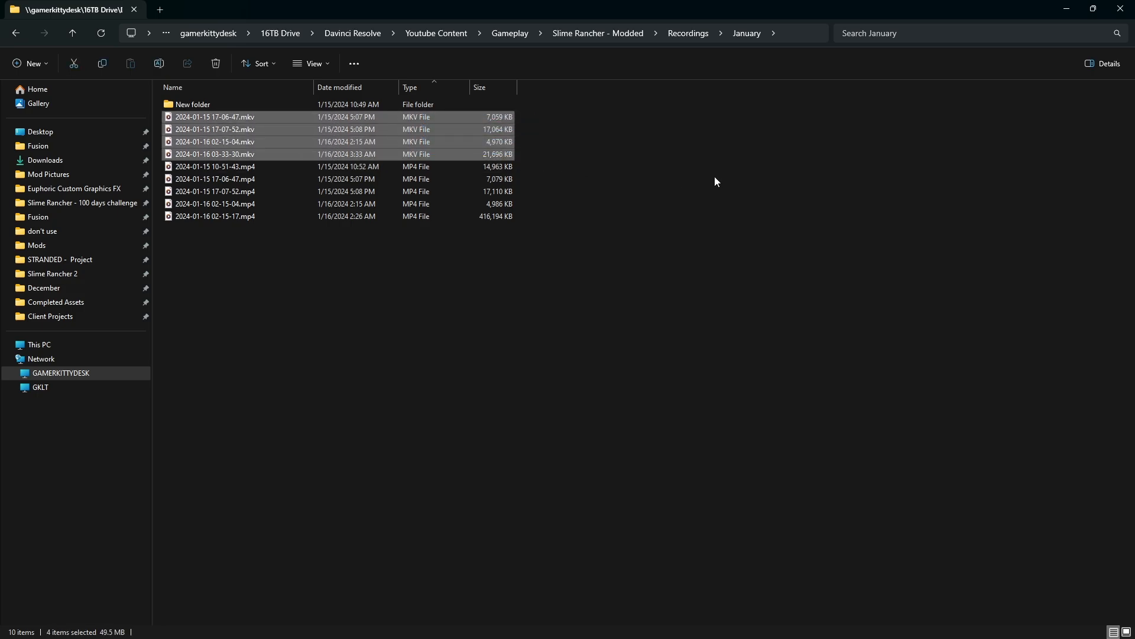
pyautogui.hotkey('shift', 'Delete')
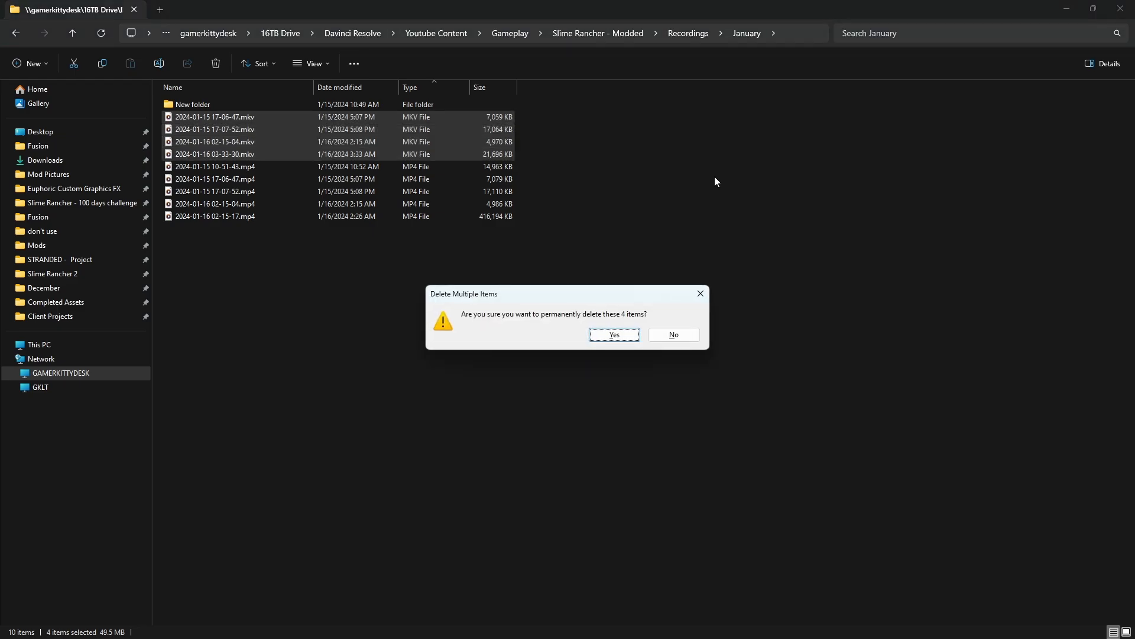
pyautogui.click(617, 340)
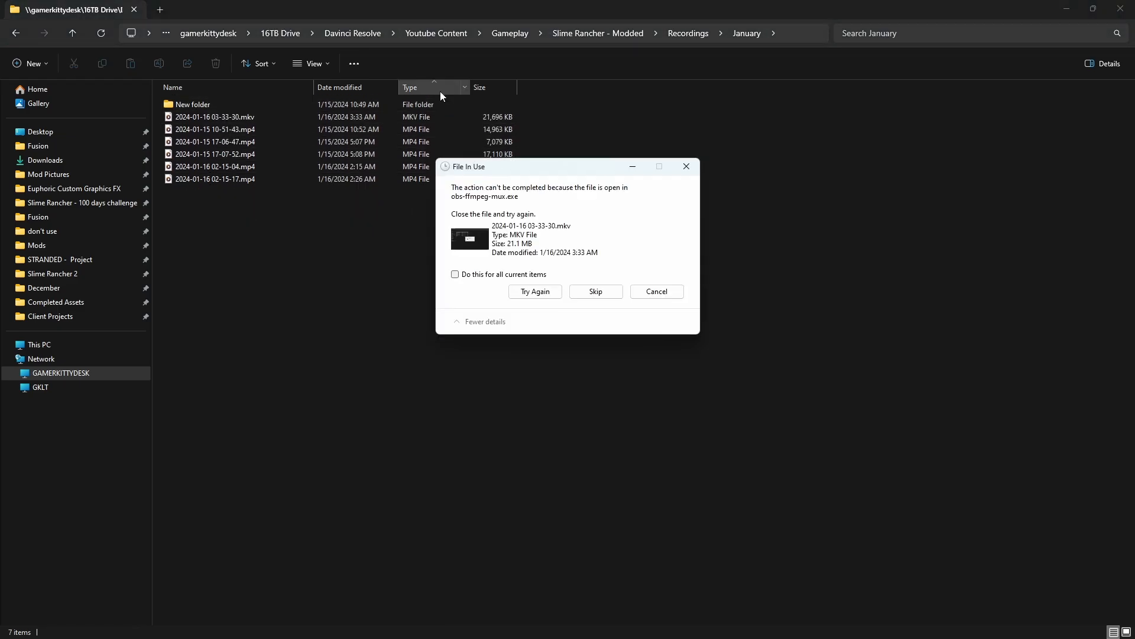
pyautogui.click(595, 292)
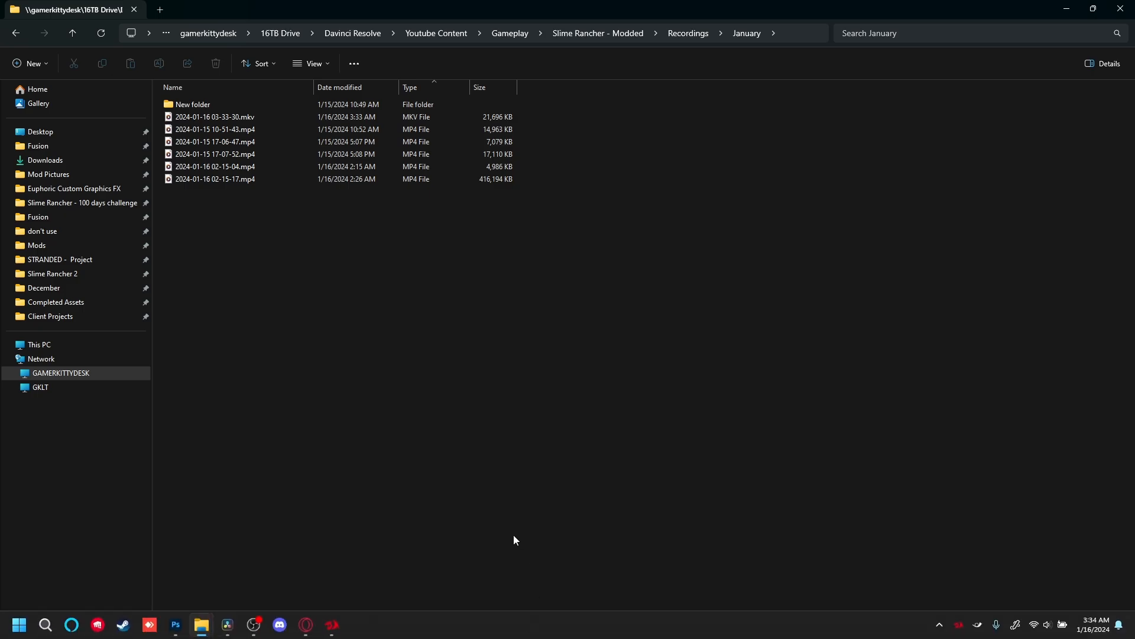
pyautogui.click(253, 625)
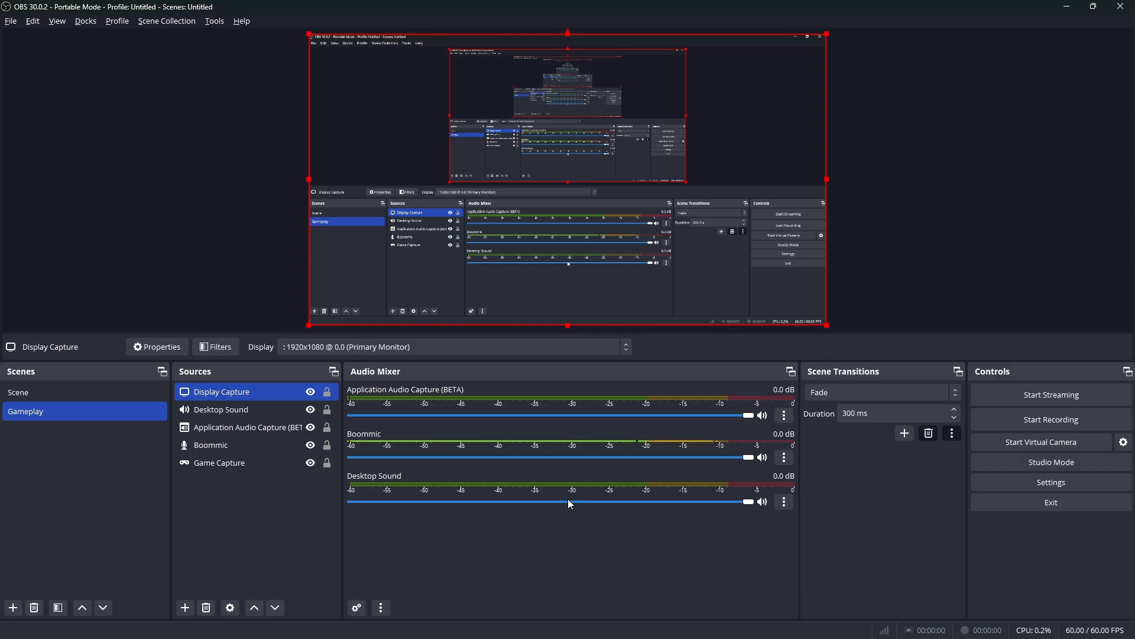